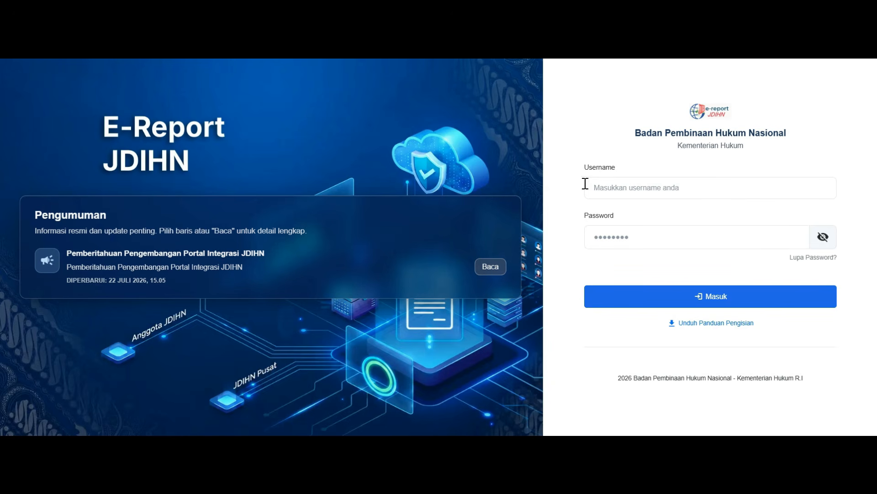
Sign in to E-Report JDIHN with the username Provinsi Jawa Tengah and the account password
left_click(603, 183)
type("Provins")
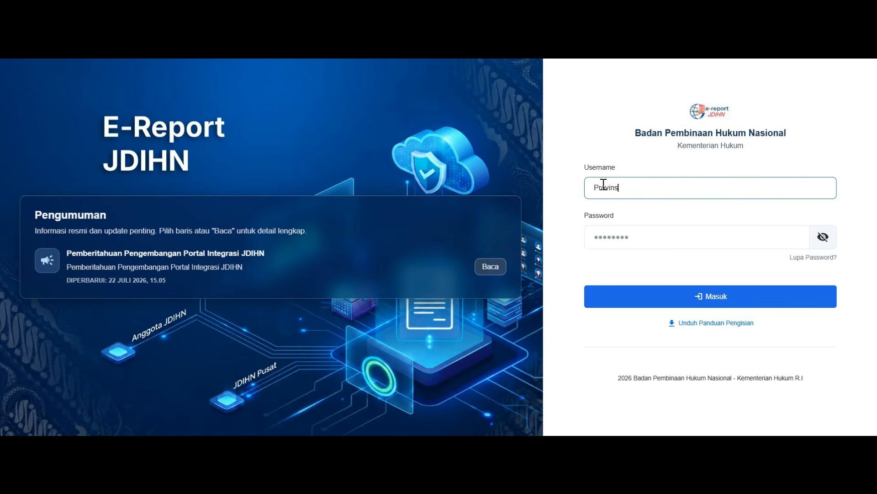
type("i Jawa tengah")
left_click(646, 188)
key("BackSpace")
type("T")
left_click(646, 236)
left_click(643, 274)
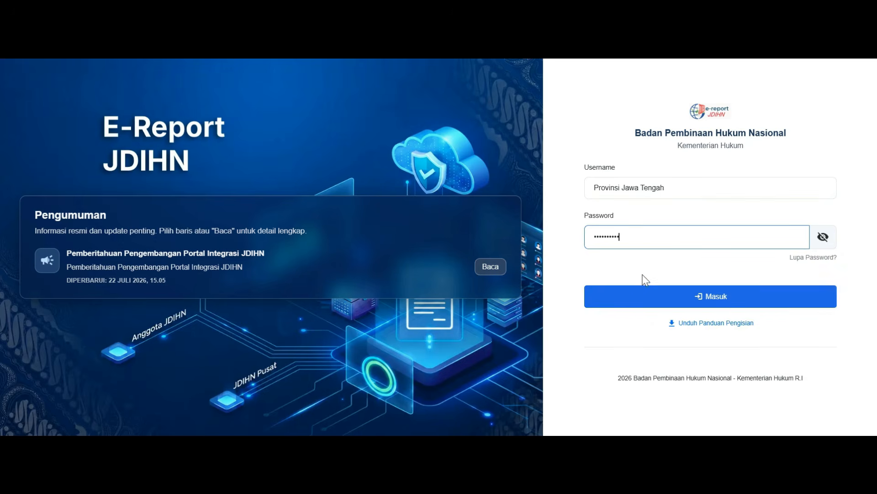
left_click(629, 297)
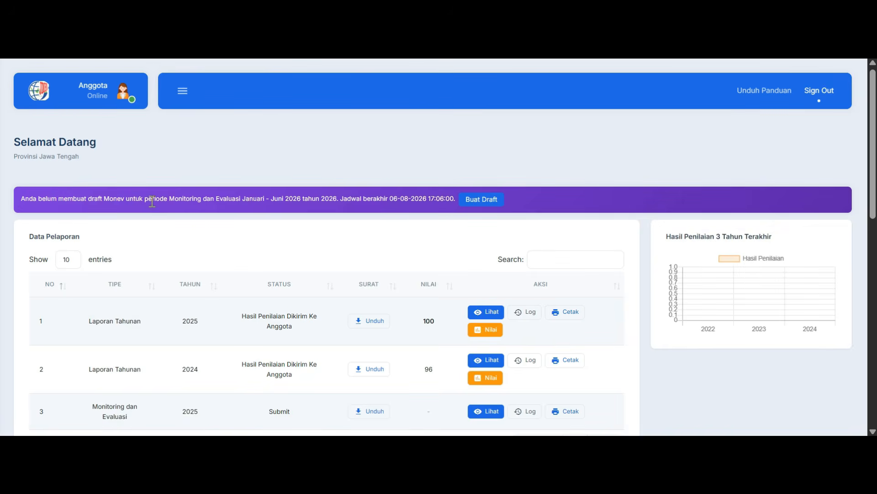
Create the draft for the Monitoring dan Evaluasi Januari - Juni 2026 period and open its report form
left_click(483, 199)
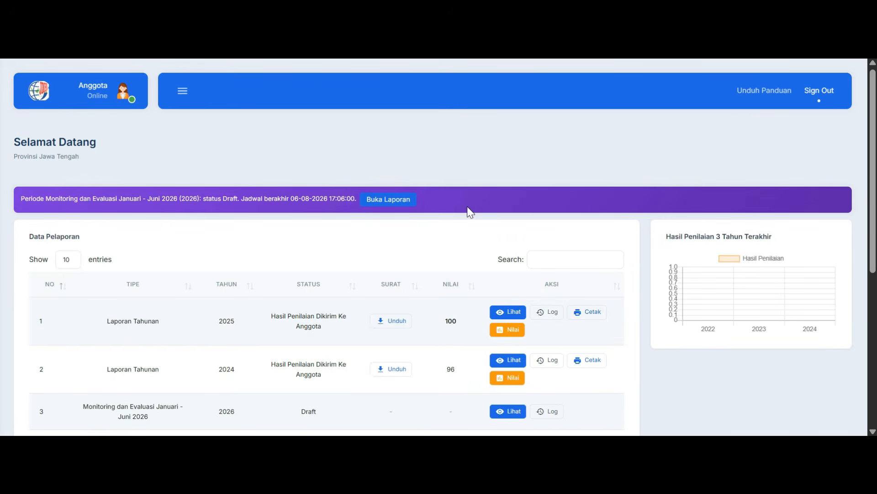
scroll(448, 258, "down", 3)
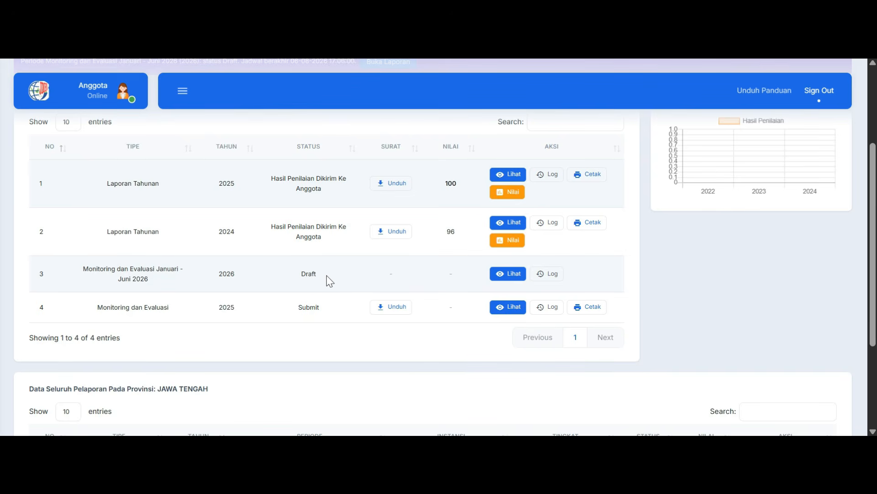
scroll(330, 280, "up", 2)
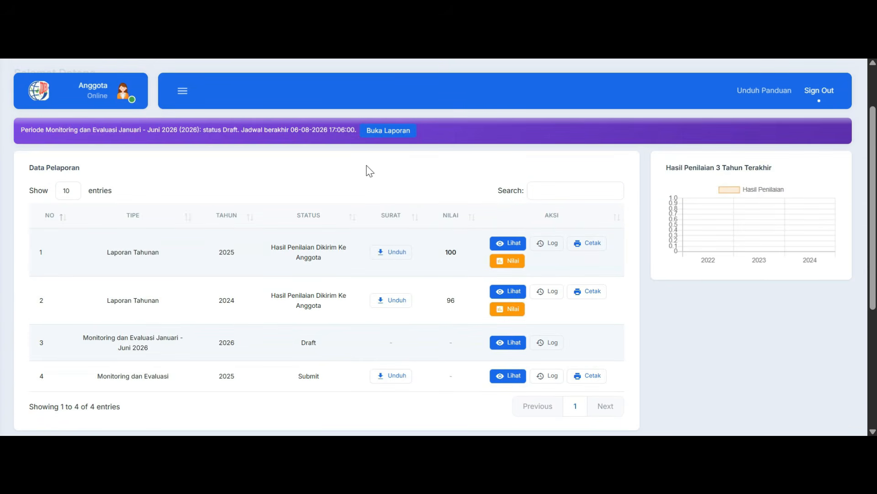
left_click(387, 133)
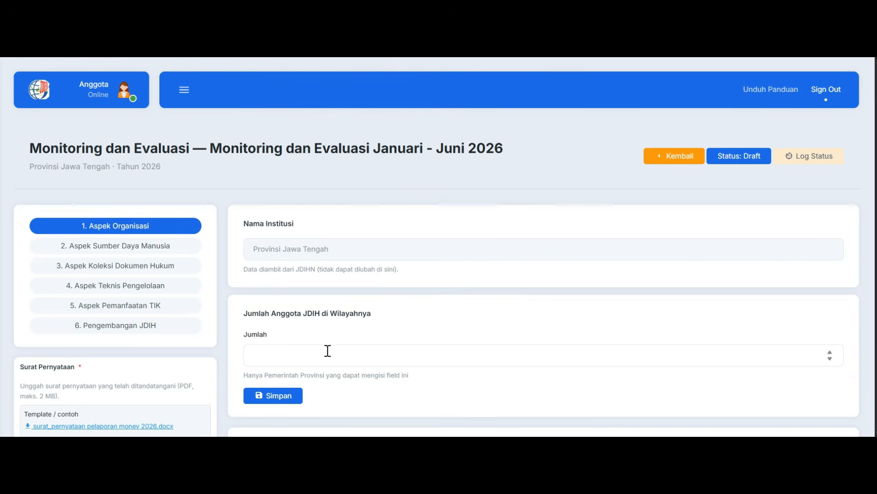
Set Jumlah Anggota JDIH di Wilayahnya to 3 and save it
left_click(271, 353)
type("3")
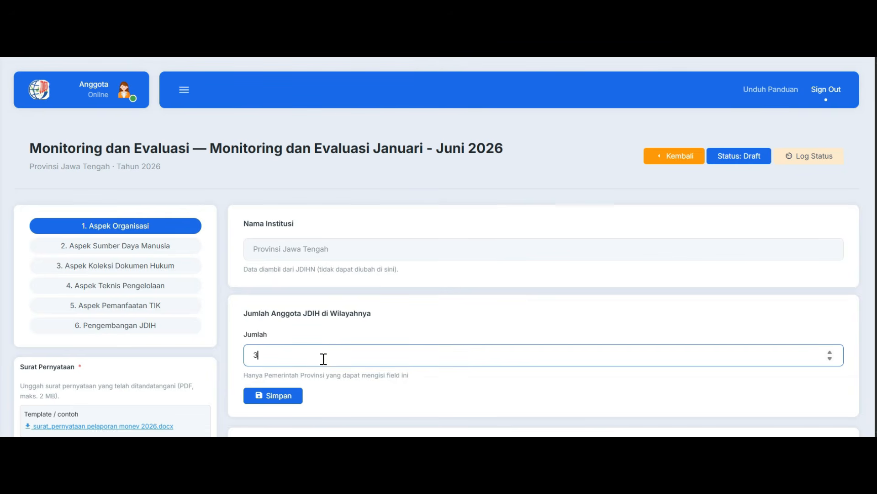
left_click(297, 404)
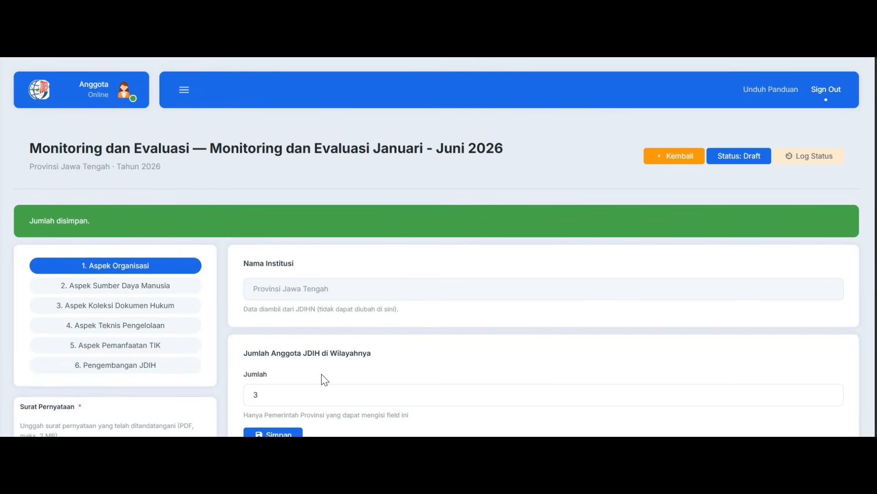
Set Tahun Instansi Berdiri to 1985 and save it
scroll(323, 378, "down", 2)
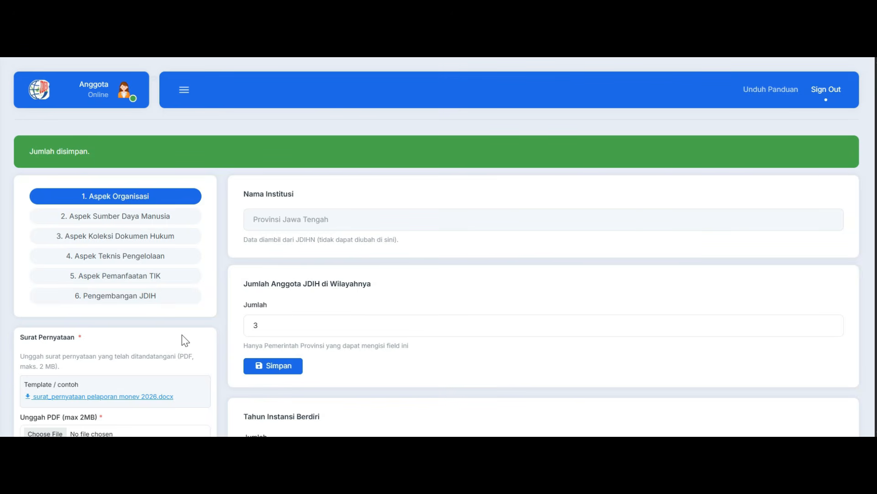
scroll(378, 333, "down", 2)
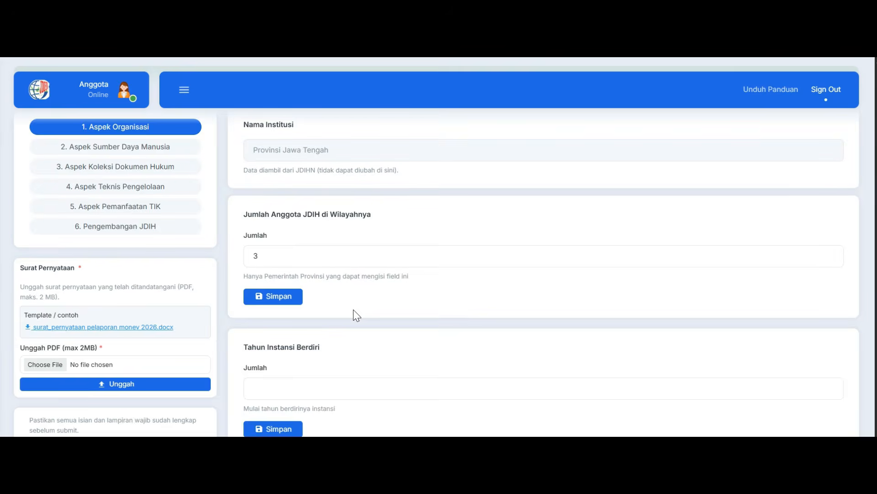
scroll(353, 309, "up", 2)
scroll(353, 311, "down", 4)
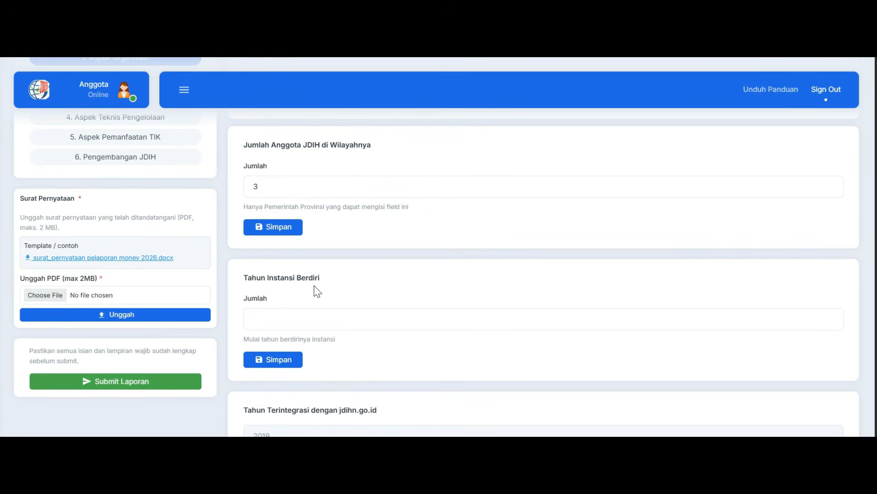
left_click(282, 316)
type("1985")
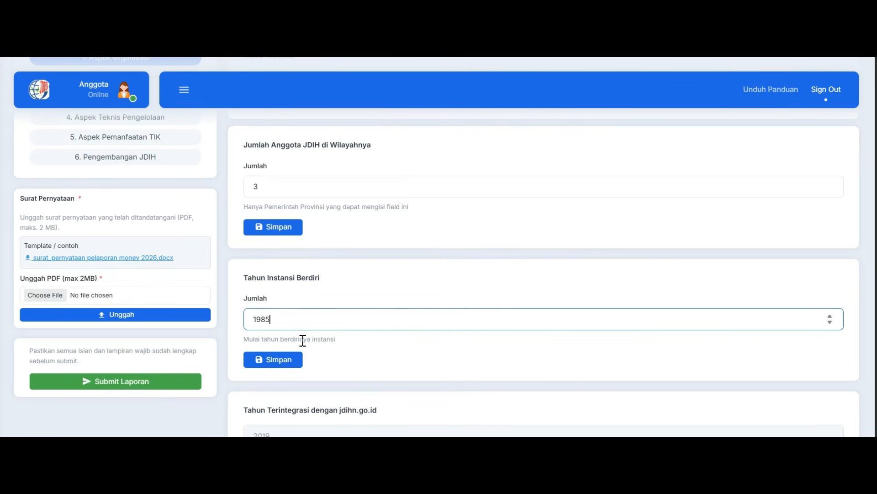
left_click(296, 364)
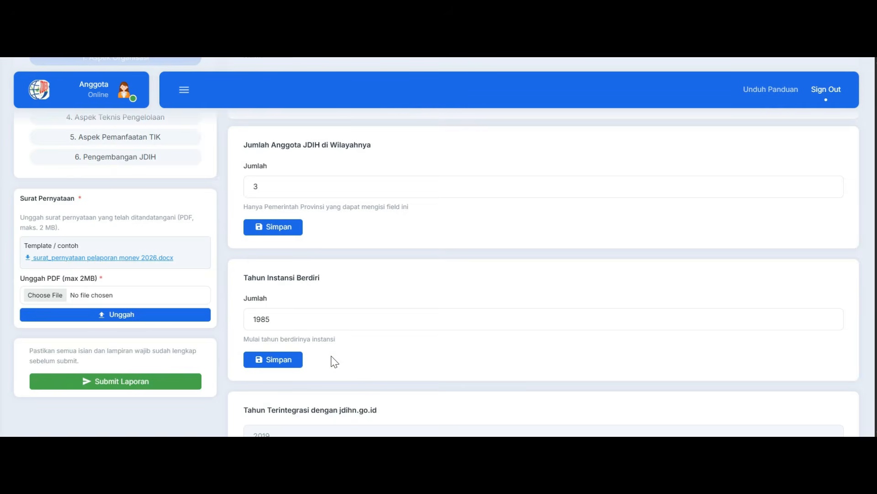
Upload trial2.pdf as the Dasar Hukum JDIH Terbaru document
scroll(334, 361, "down", 2)
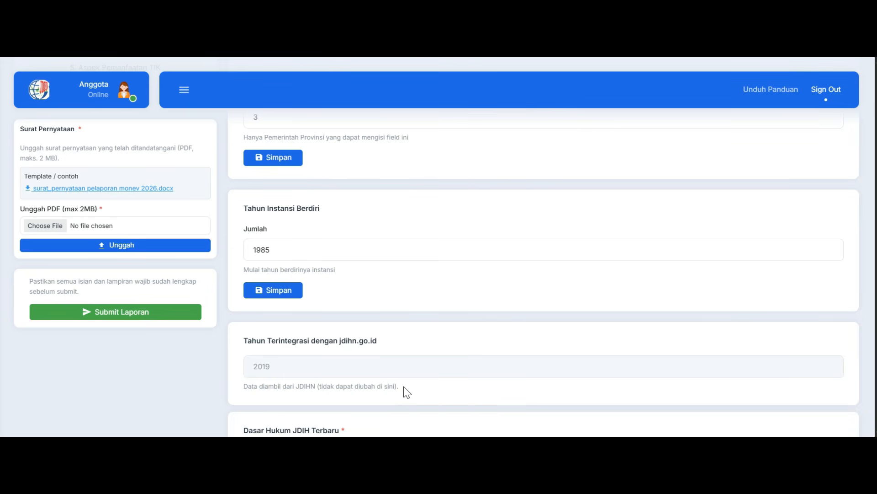
scroll(405, 388, "down", 3)
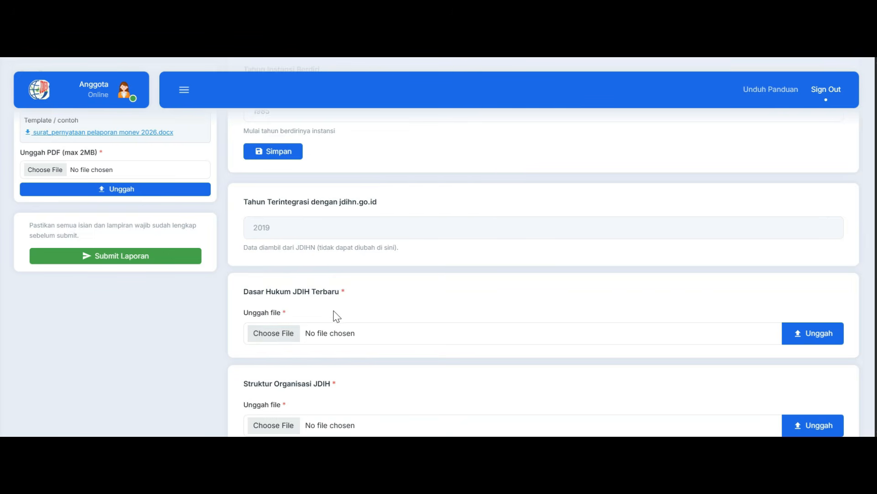
left_click(287, 334)
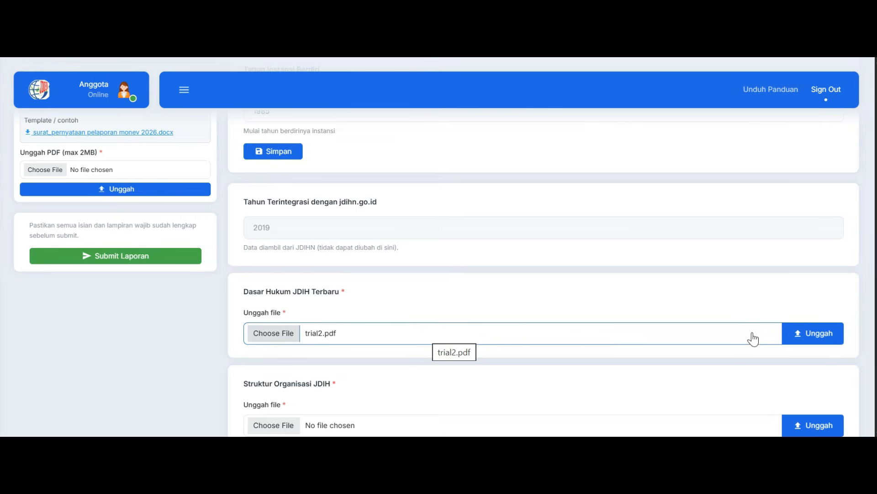
left_click(795, 334)
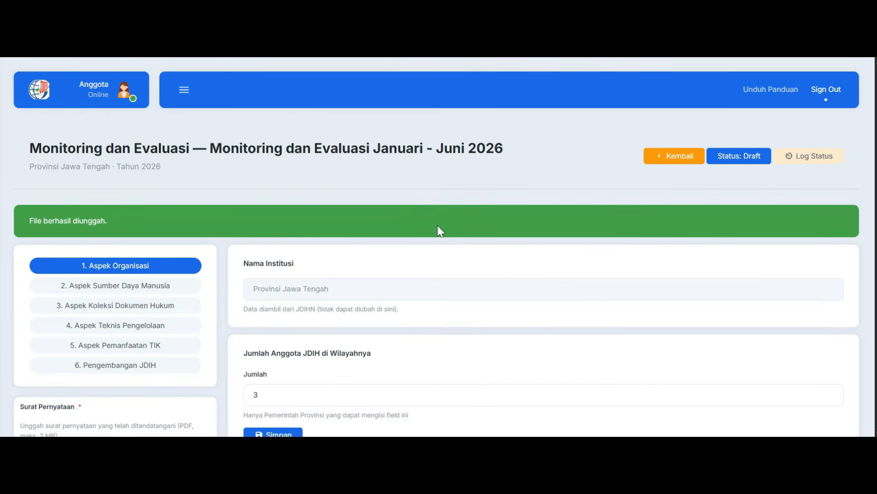
Upload the document files for Struktur Organisasi JDIH and SK Tim Teknis JDIH Terbaru
scroll(450, 282, "down", 2)
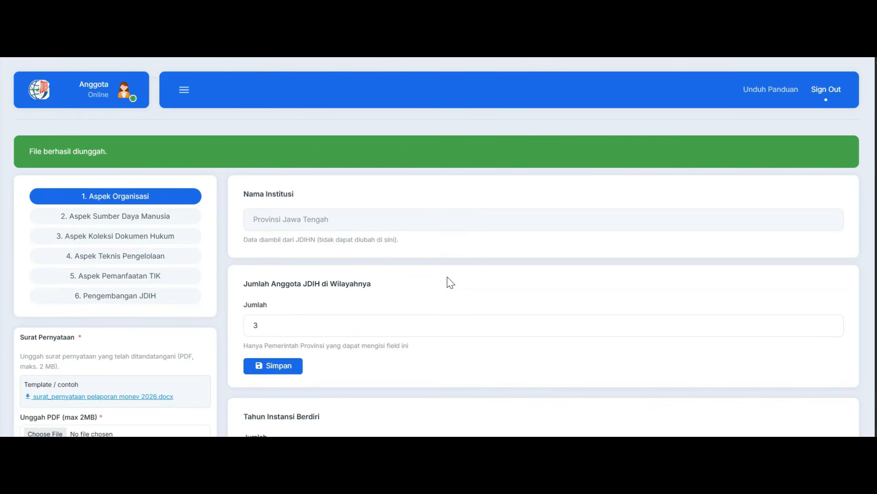
scroll(450, 282, "down", 6)
scroll(451, 282, "up", 2)
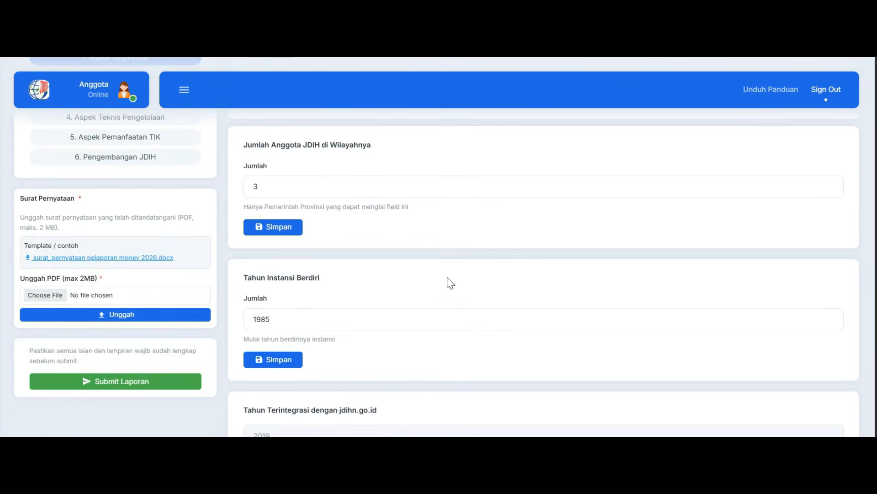
scroll(450, 284, "down", 4)
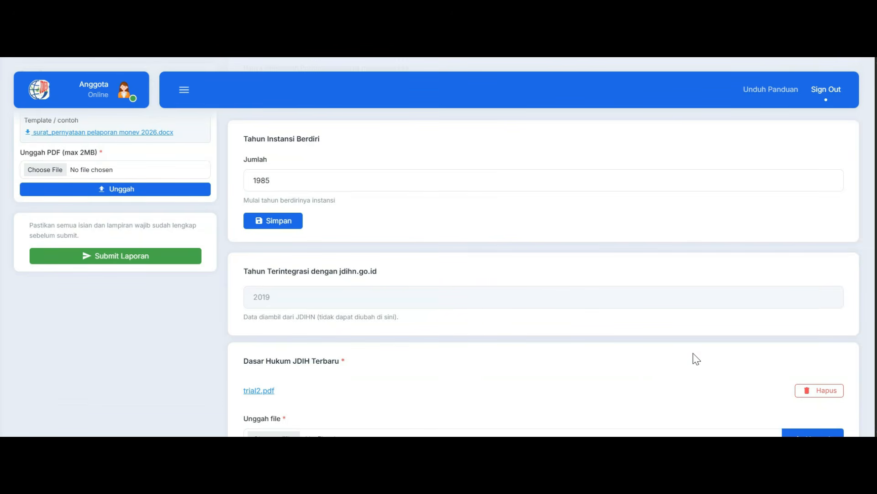
scroll(544, 252, "down", 1)
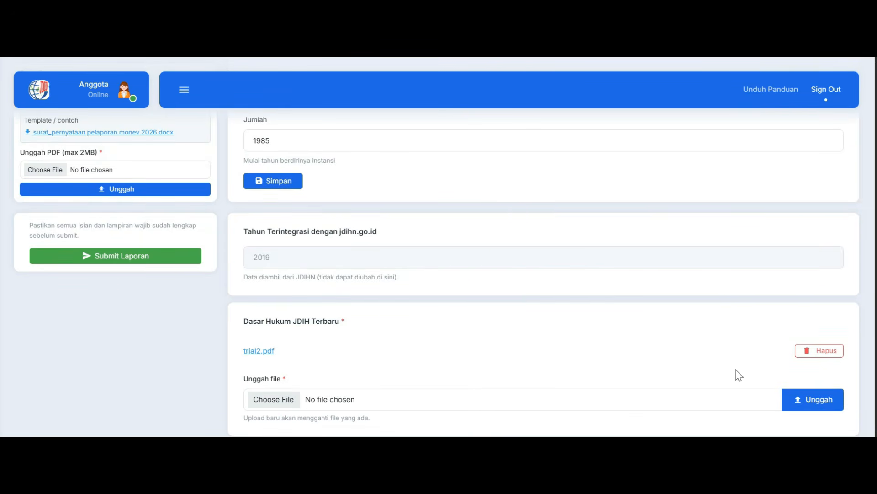
scroll(739, 375, "down", 3)
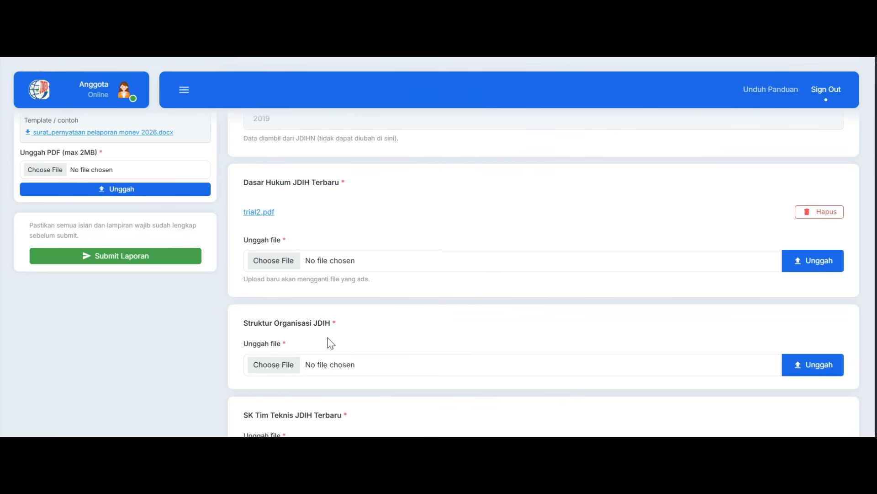
left_click(291, 364)
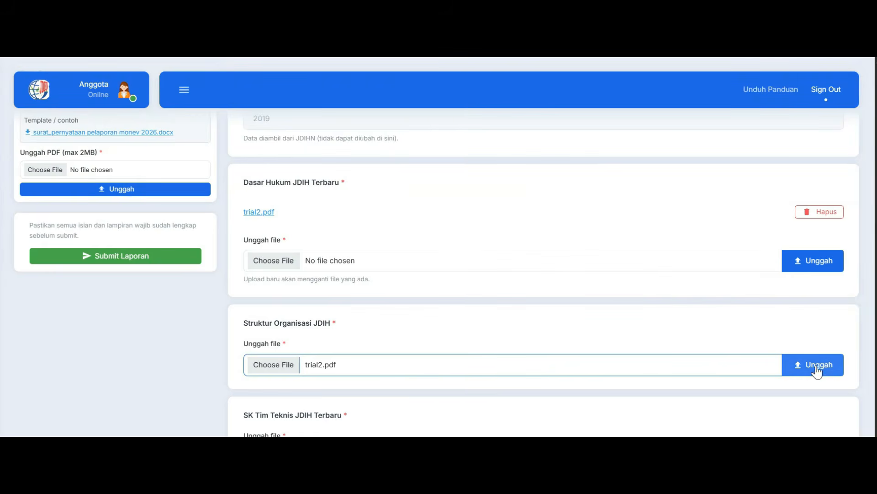
left_click(816, 366)
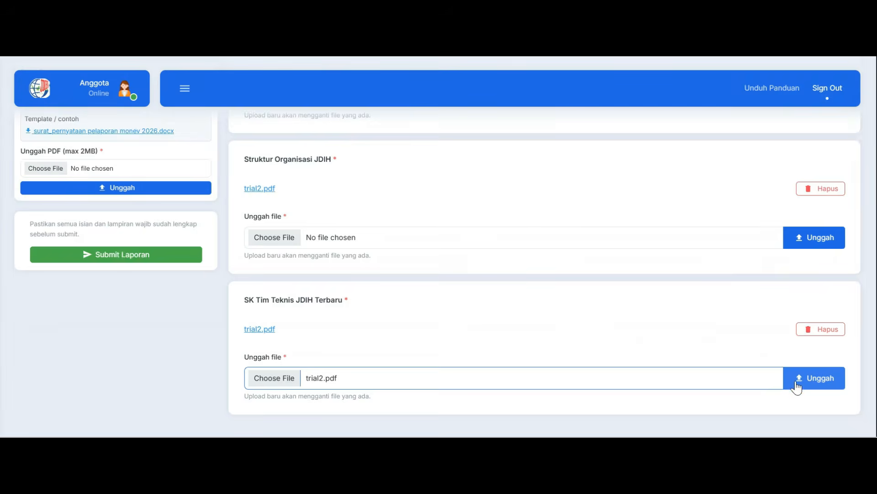
left_click(799, 378)
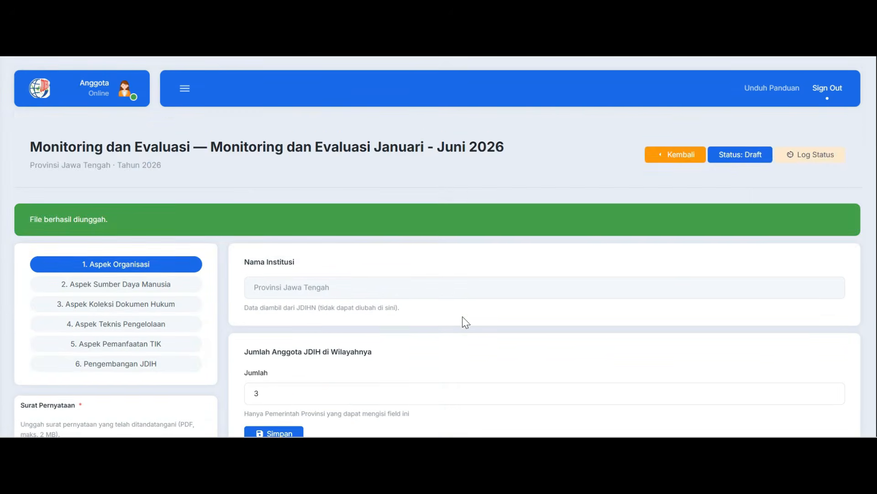
In Aspek Sumber Daya Manusia, enter the JDIH manager's name, the position Analis Hukum and the NIP/NRP number
scroll(463, 323, "down", 3)
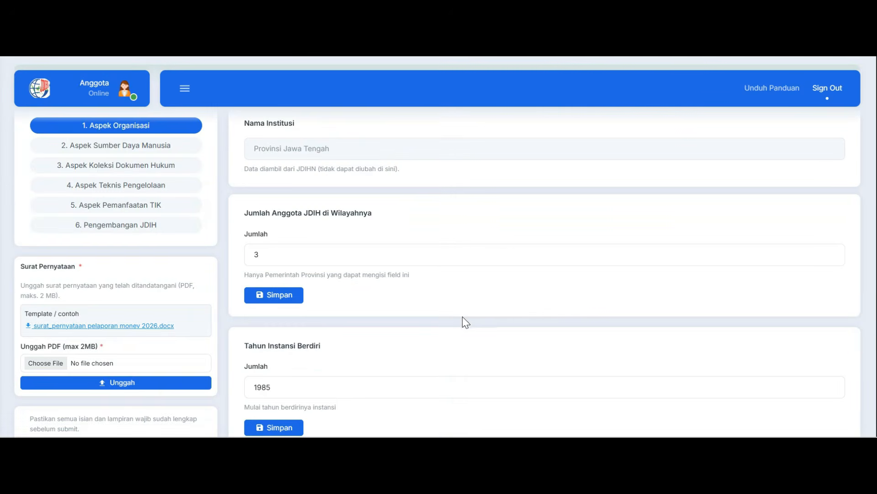
left_click(179, 145)
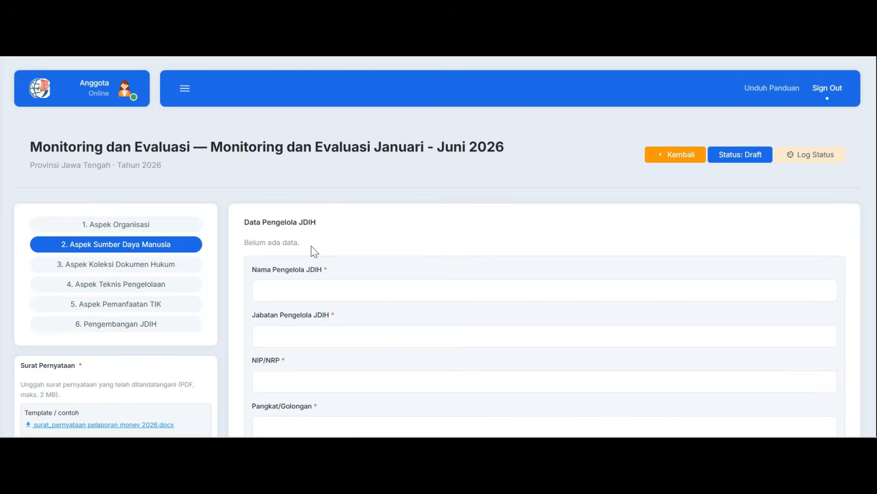
left_click(300, 291)
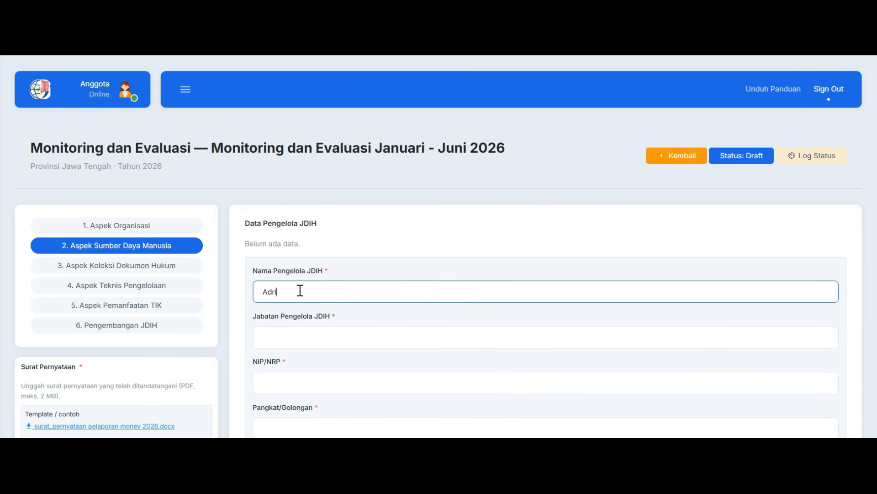
left_click(313, 338)
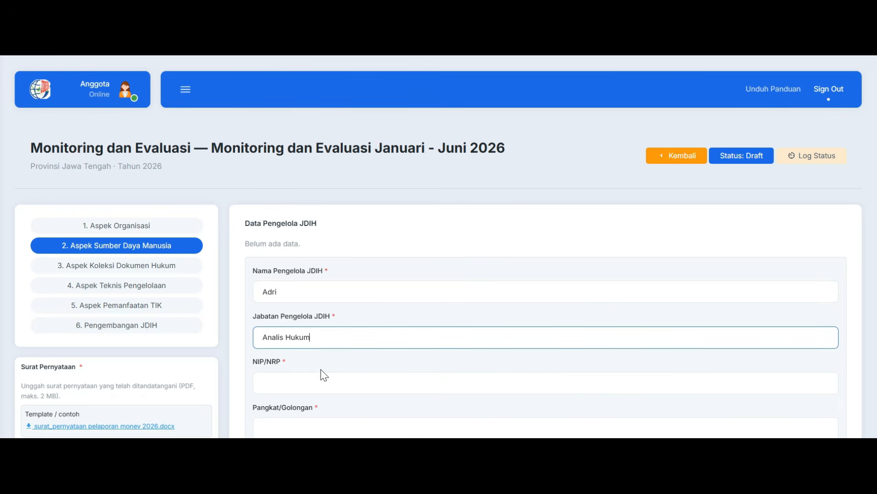
left_click(303, 381)
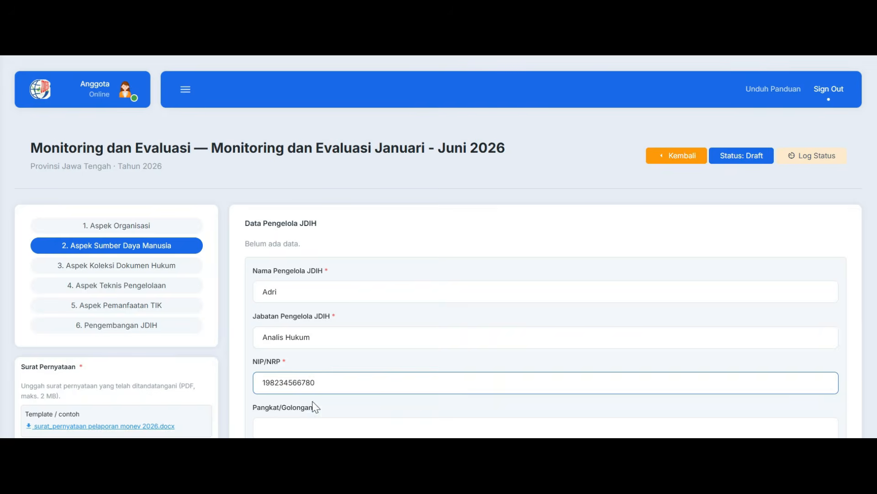
Enter rank Penata III/c, education Sarjana S1, the mobile number and e-mail, and add the manager's record
scroll(317, 398, "down", 2)
left_click(325, 365)
type("penata III/c")
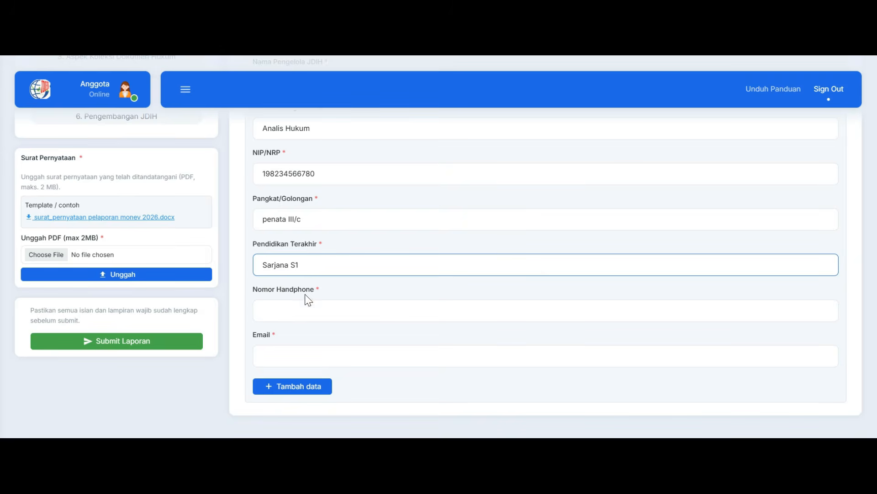
left_click(308, 357)
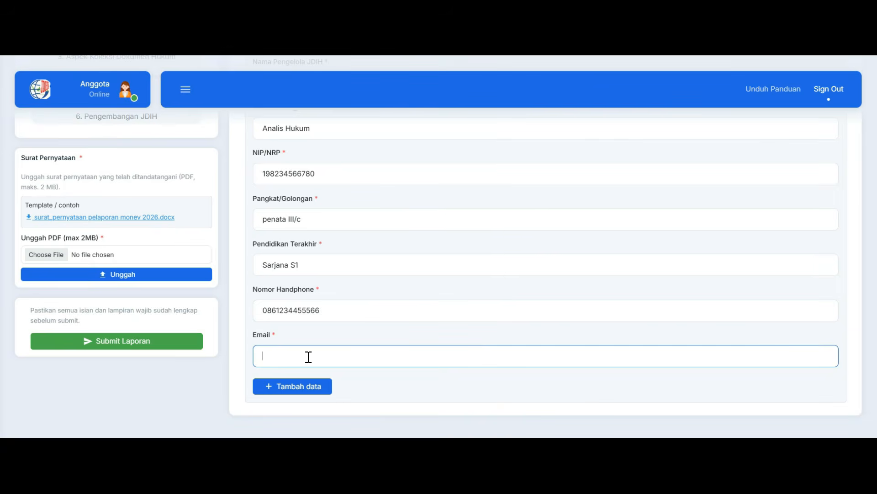
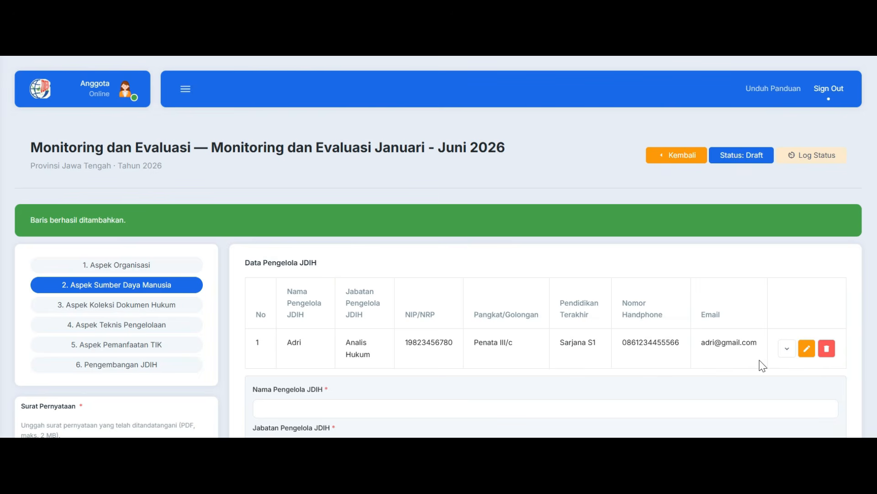
scroll(281, 339, "down", 2)
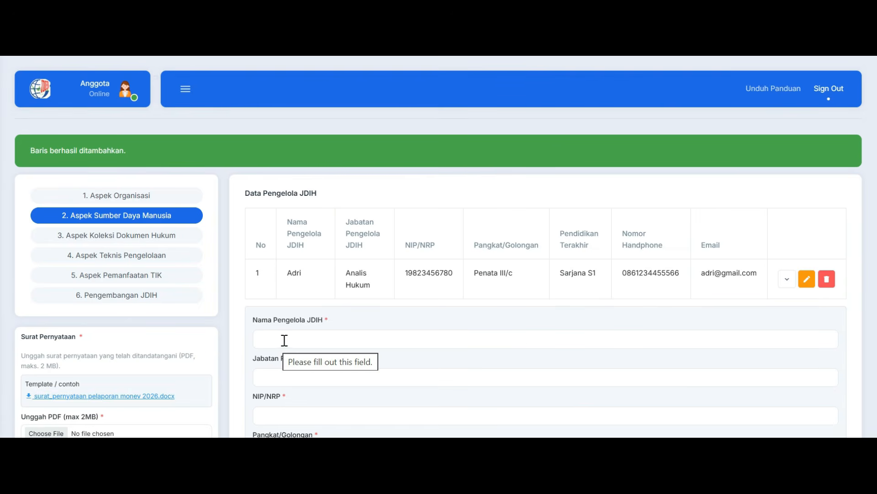
Add a training record to the JDIH manager's history: Validasi Data, year 2026, with trial2.pdf as Bukti Pelatihan
left_click(787, 284)
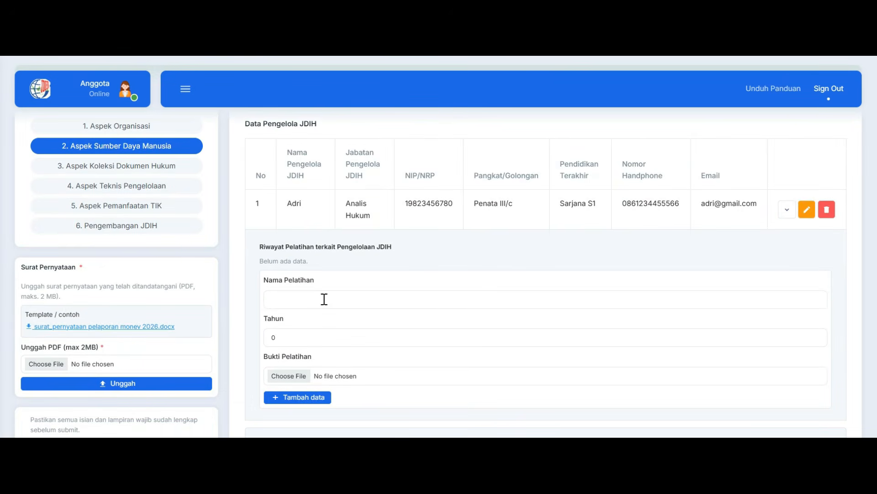
type("Validasi Data")
left_click(306, 340)
type("2025")
scroll(366, 352, "down", 2)
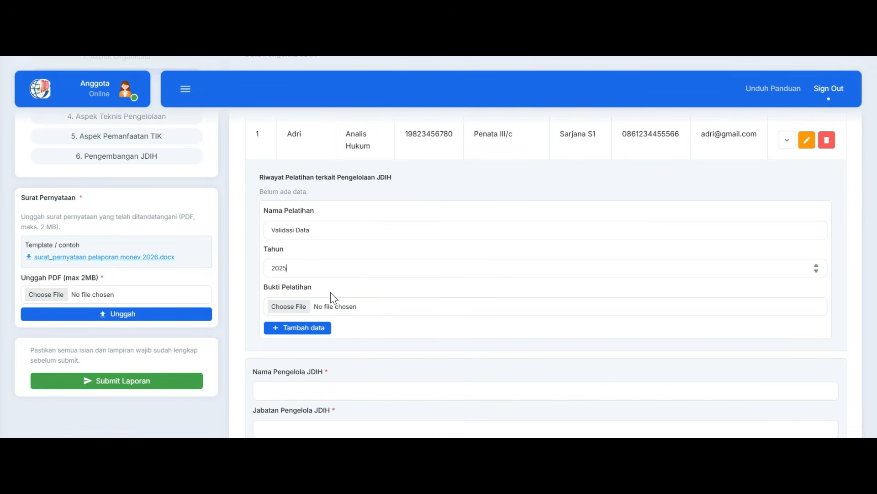
left_click(289, 307)
double_click(270, 106)
scroll(390, 322, "down", 2)
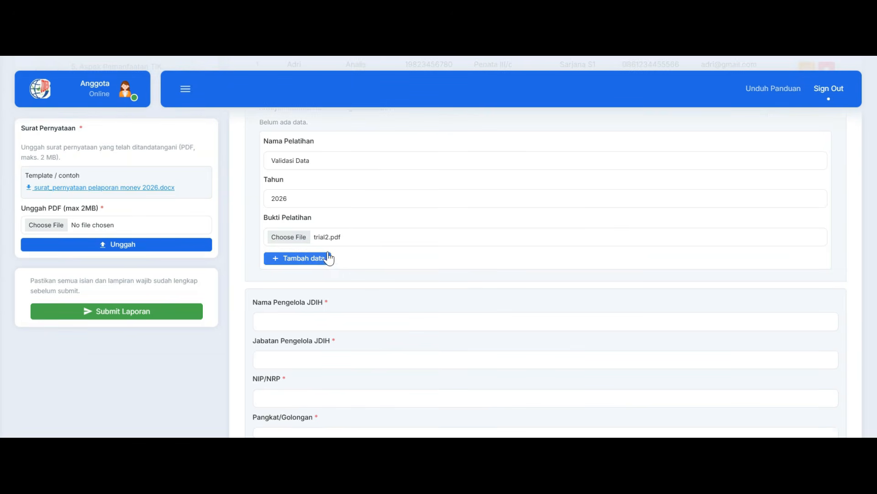
left_click(327, 256)
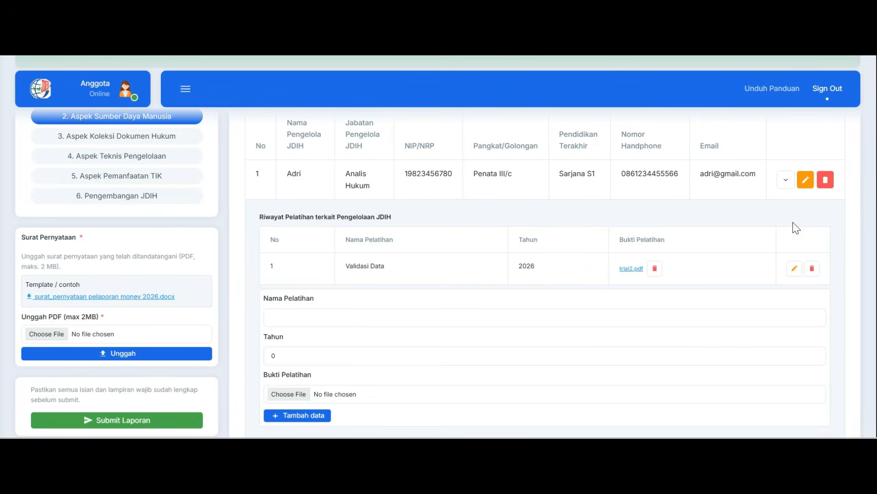
scroll(791, 226, "down", 5)
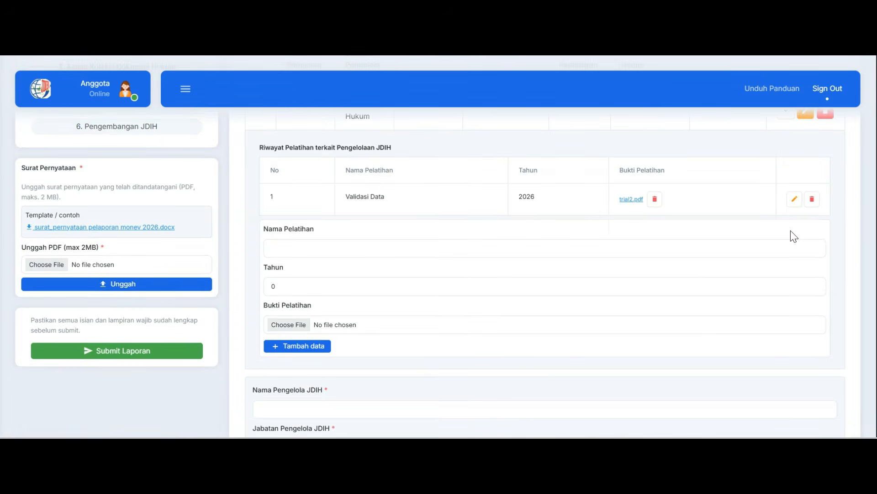
scroll(792, 249, "down", 3)
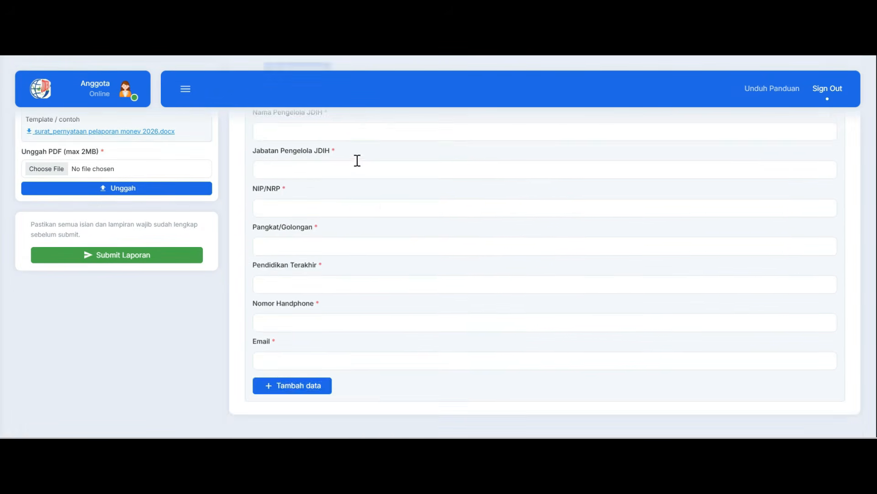
scroll(358, 270, "up", 2)
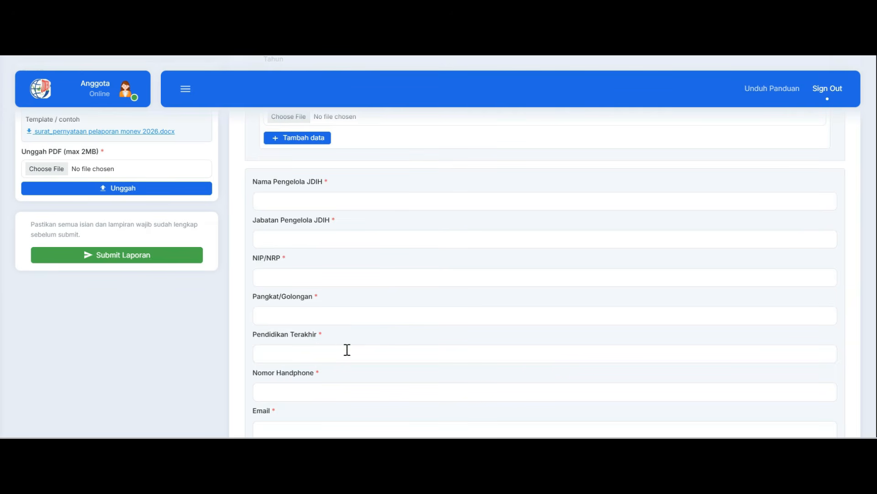
scroll(339, 382, "down", 1)
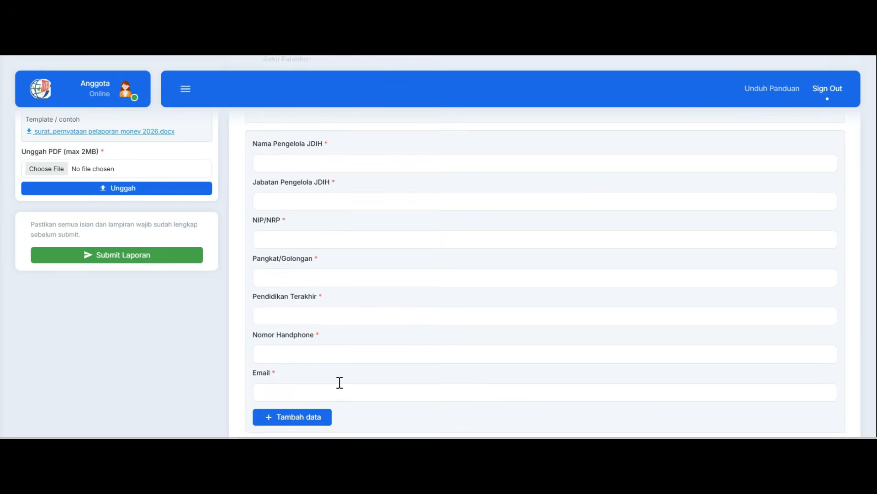
scroll(339, 361, "down", 1)
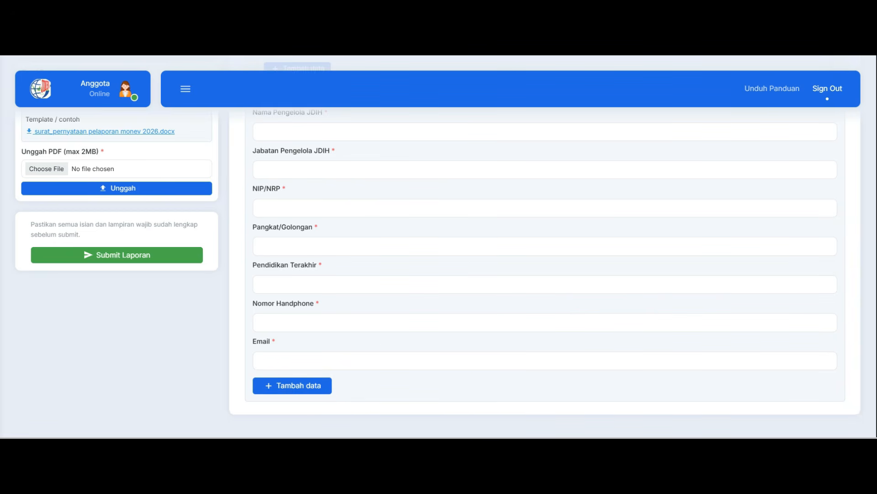
In Aspek Koleksi Dokumen Hukum, add a Peraturan Menteri row with 6 documents and evidence trial2.pdf to the Dokumen PUU recap
scroll(361, 338, "up", 3)
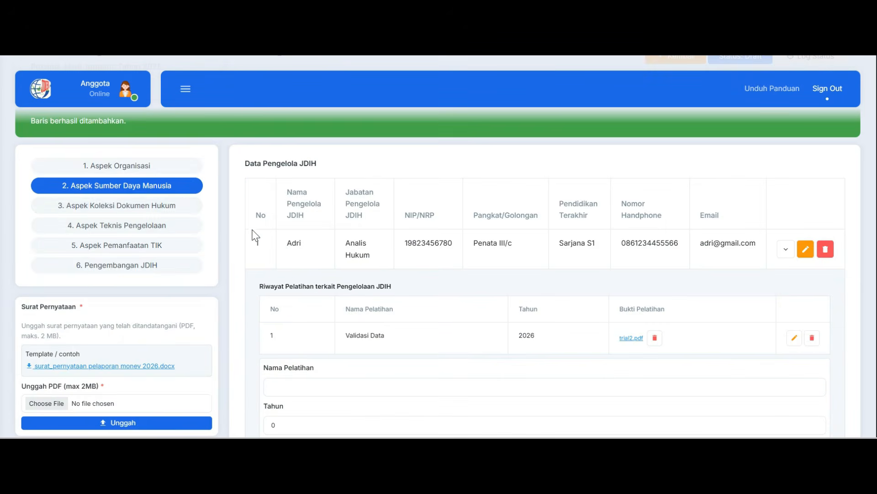
left_click(188, 210)
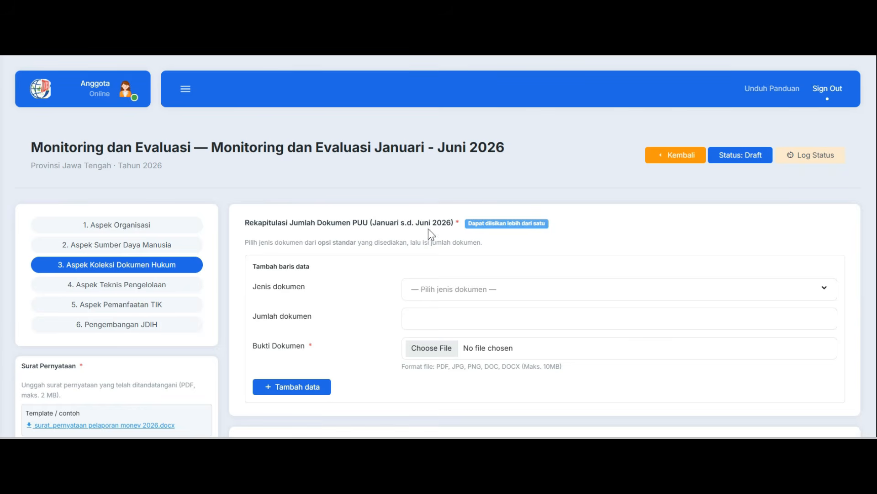
left_click(432, 292)
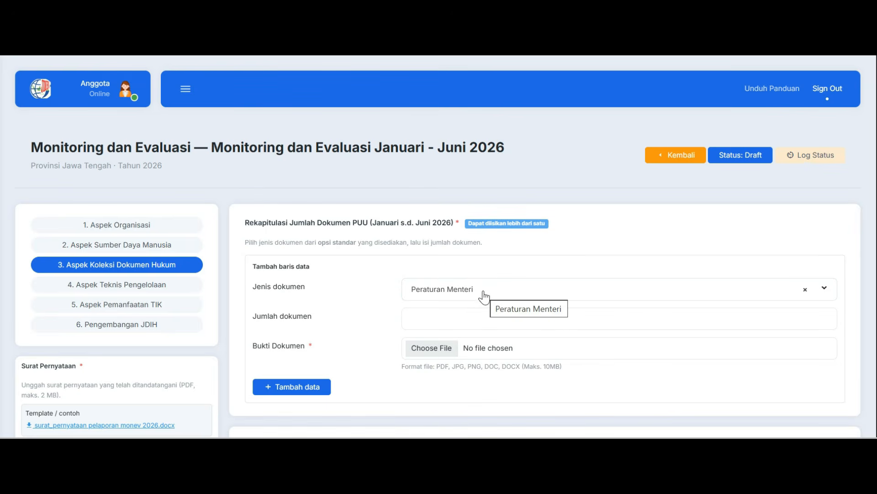
left_click(462, 318)
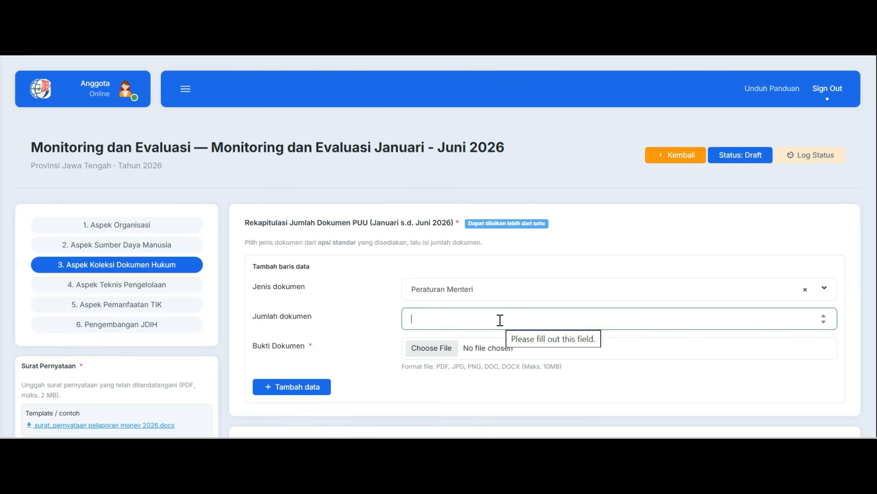
type("6")
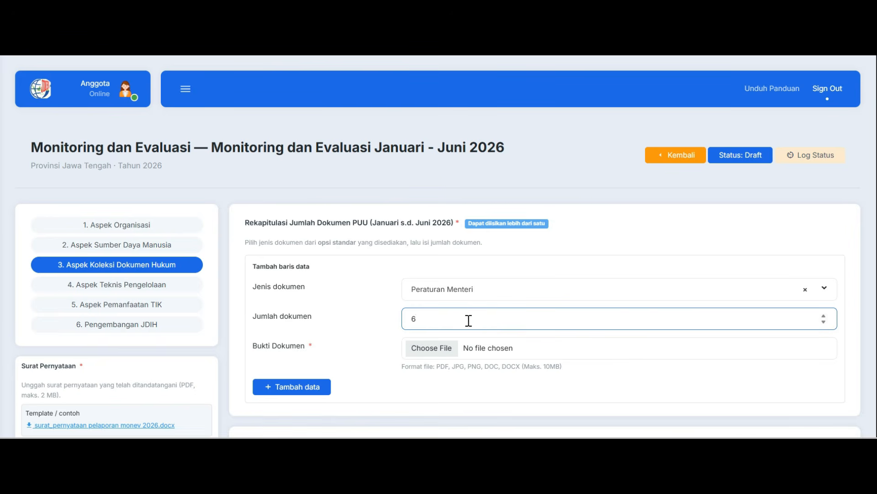
left_click(431, 348)
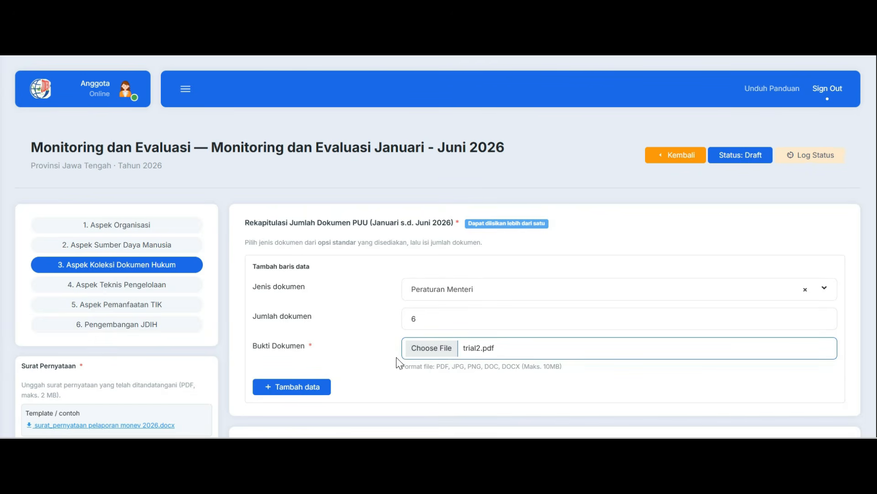
left_click(325, 389)
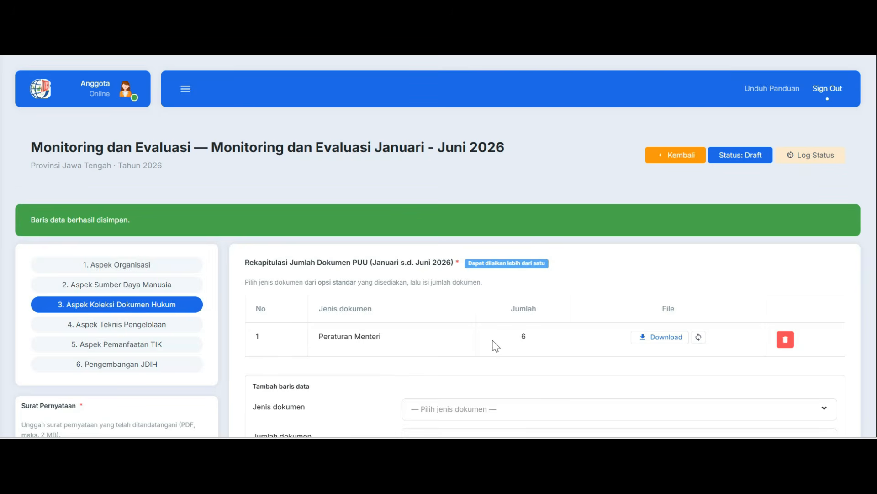
Add a second row to the Dokumen PUU recap for Keputusan Menteri with 4 documents and its evidence file
scroll(481, 345, "down", 2)
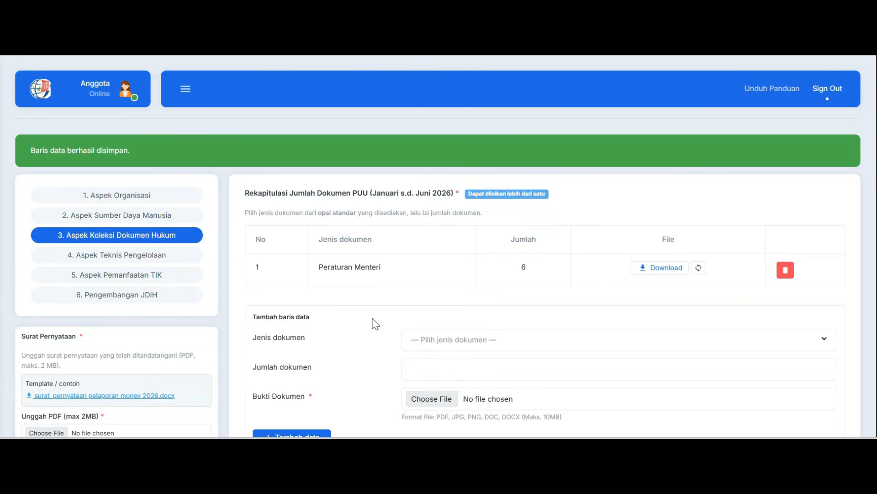
scroll(381, 323, "down", 2)
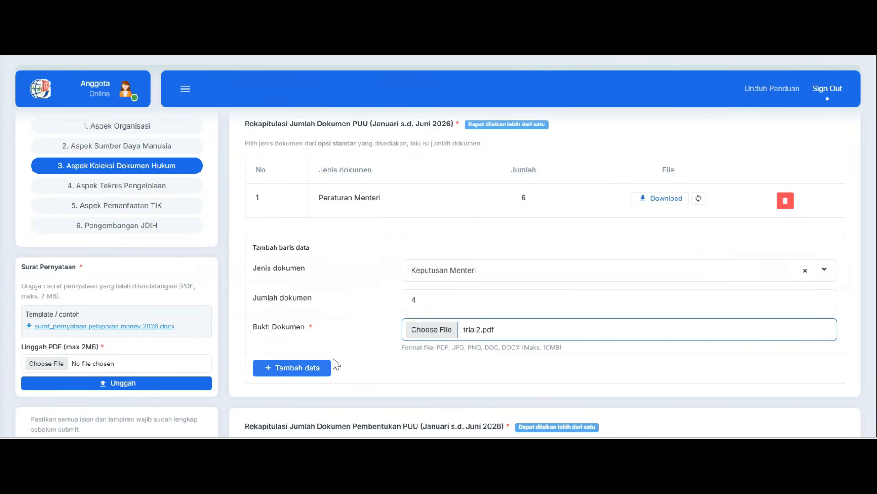
left_click(326, 368)
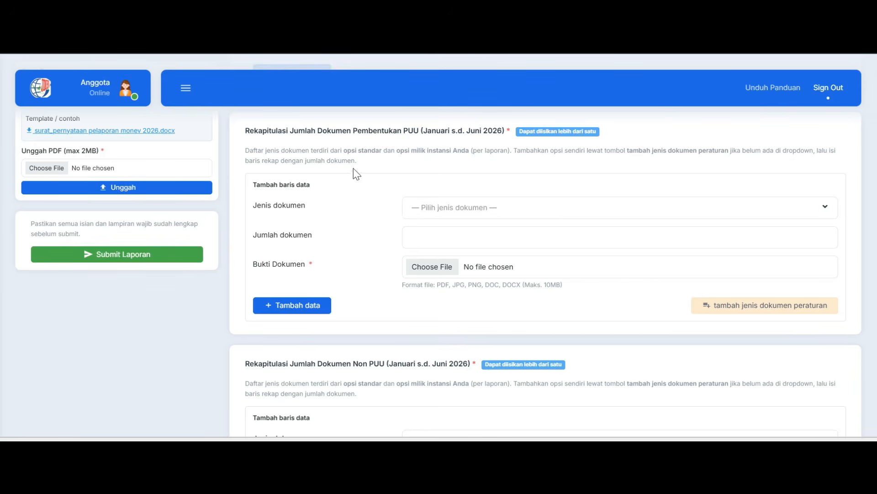
Add a Program Penyusunan Peraturan Perundang-undangan row with 1 document and evidence trial2.pdf to the Dokumen Pembentukan PUU recap
left_click(459, 209)
left_click(482, 272)
left_click(475, 234)
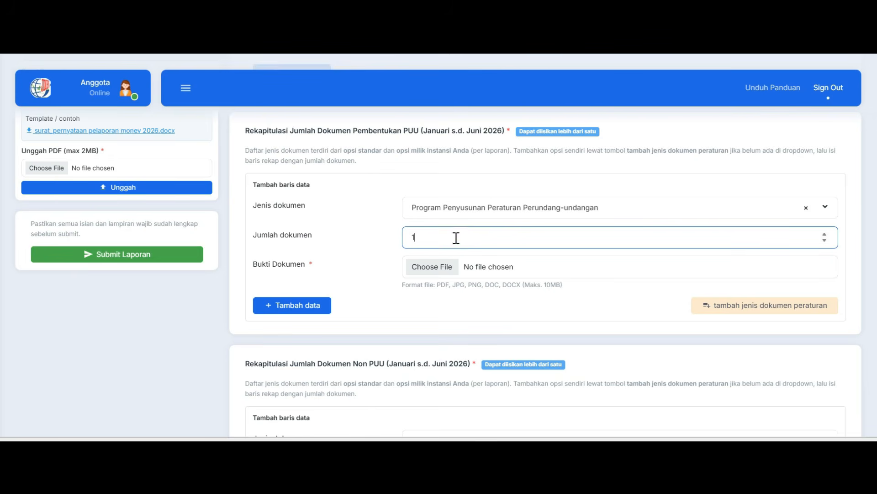
left_click(442, 269)
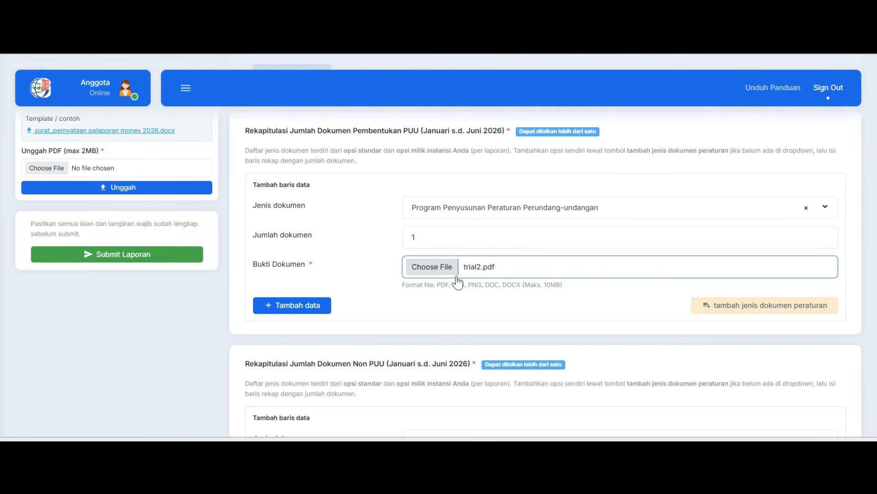
left_click(310, 312)
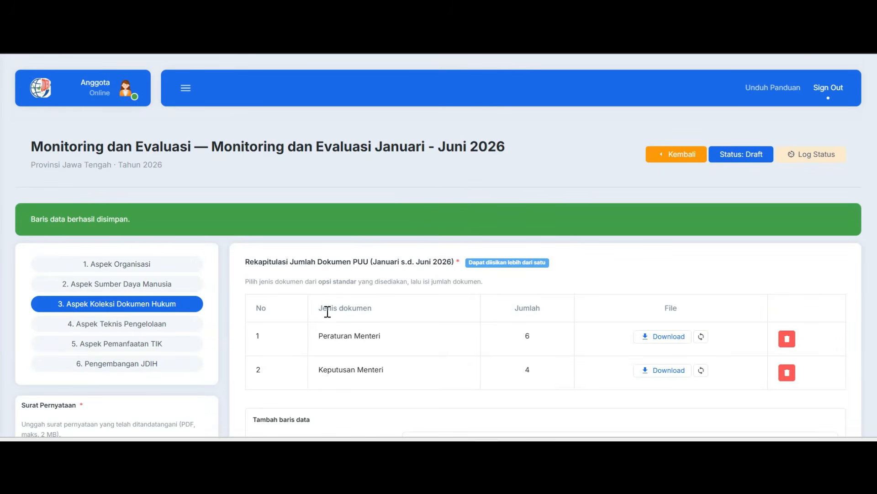
Add a Monografi row with 3 documents and evidence trial2.pdf to the Dokumen Non PUU recap
scroll(389, 325, "down", 8)
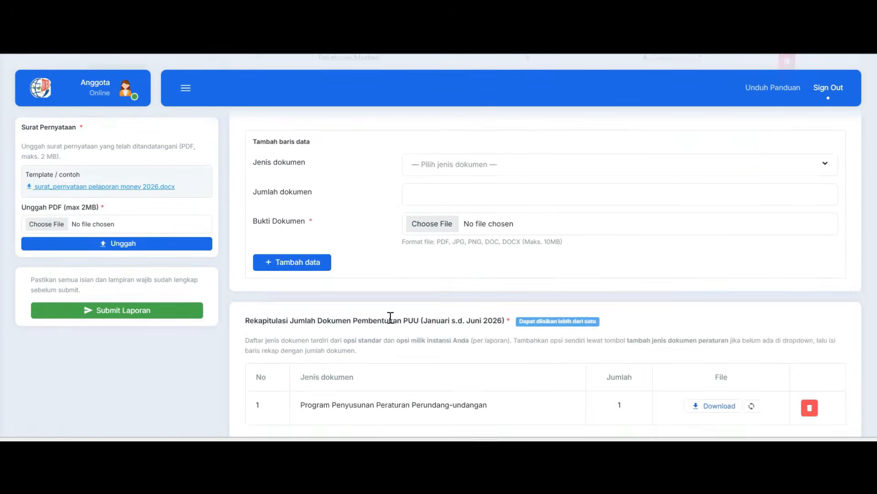
scroll(501, 300, "down", 1)
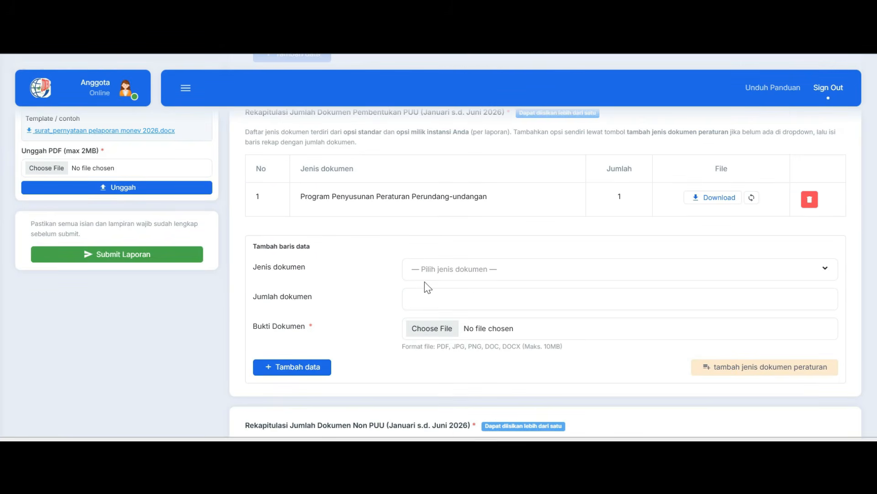
scroll(354, 366, "down", 5)
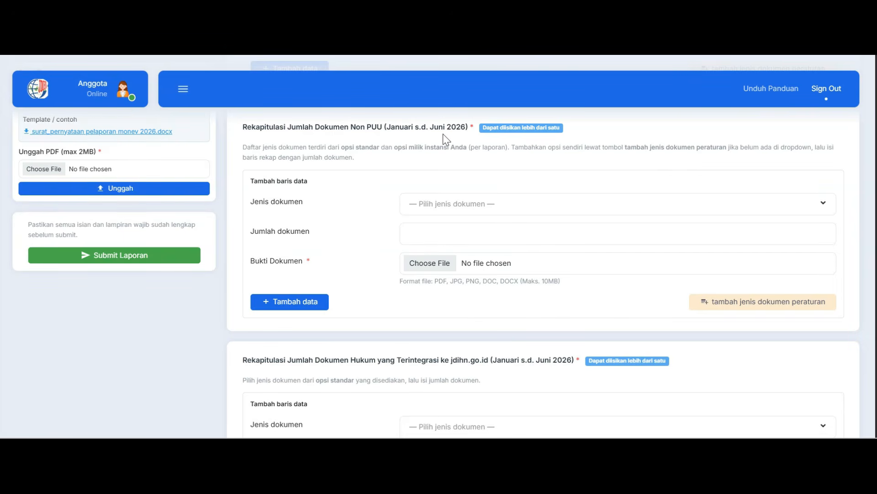
left_click(441, 207)
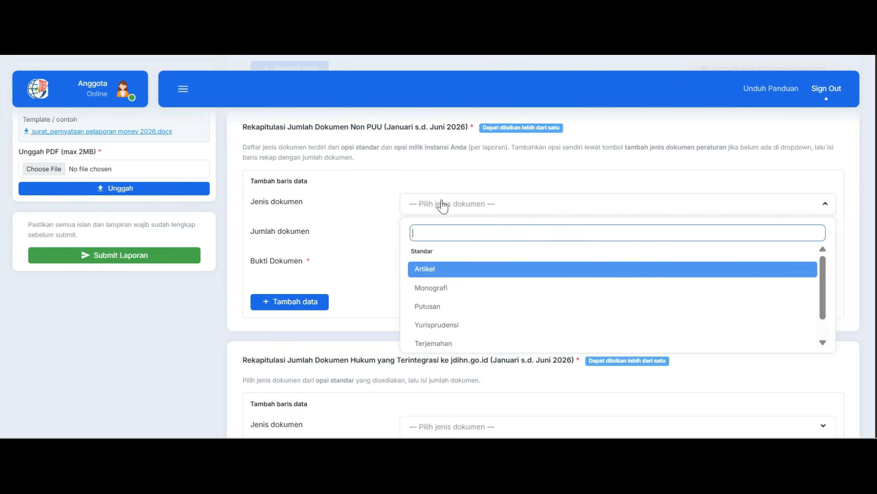
left_click(442, 287)
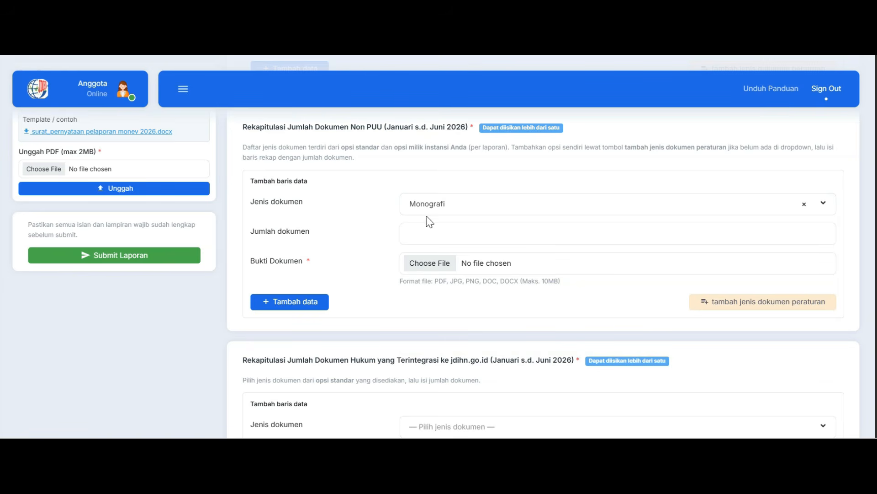
left_click(431, 229)
type("3")
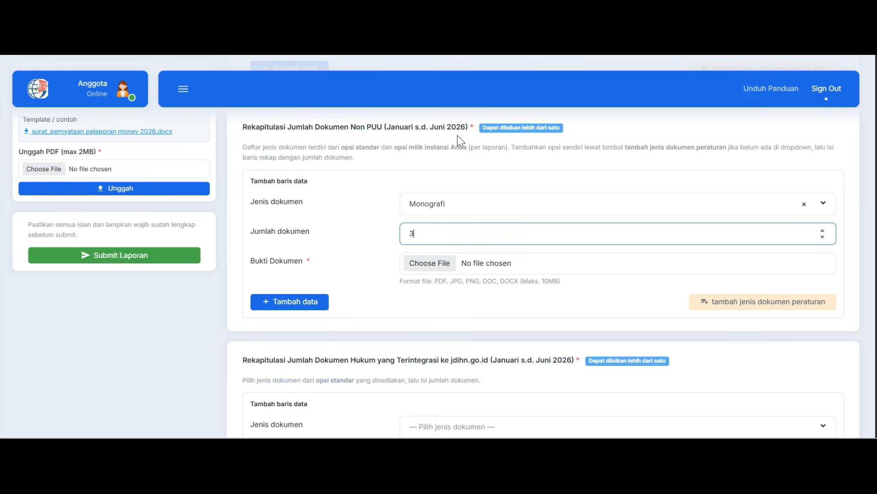
left_click(438, 263)
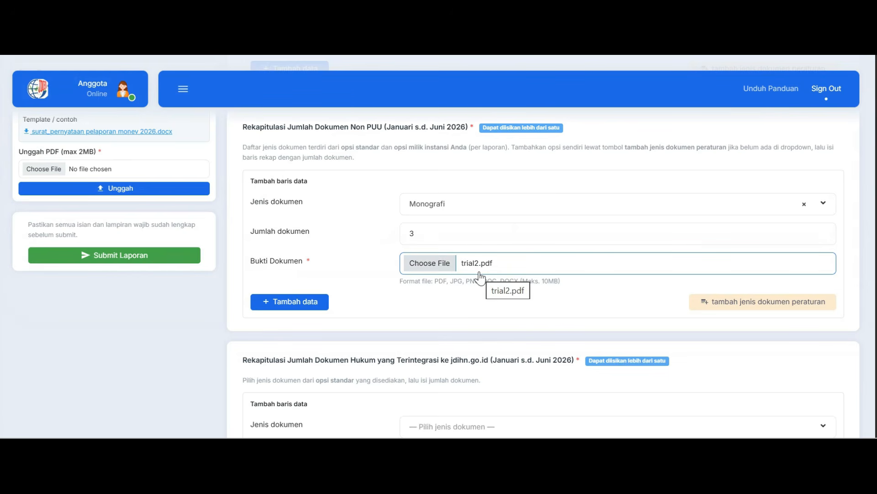
left_click(320, 303)
Add a Dokumen PUU terintegrasi row with 5 documents and evidence trial2.pdf to the recap of documents integrated into jdihn.go.id
scroll(427, 311, "down", 5)
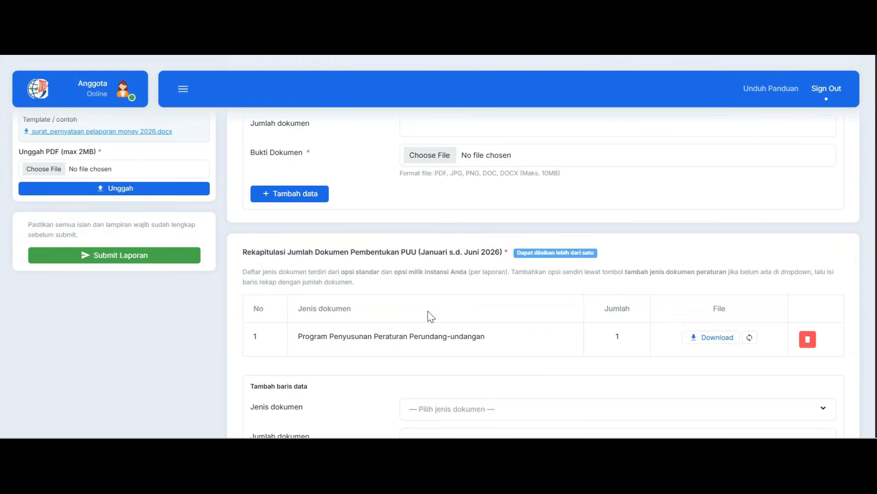
scroll(428, 311, "down", 8)
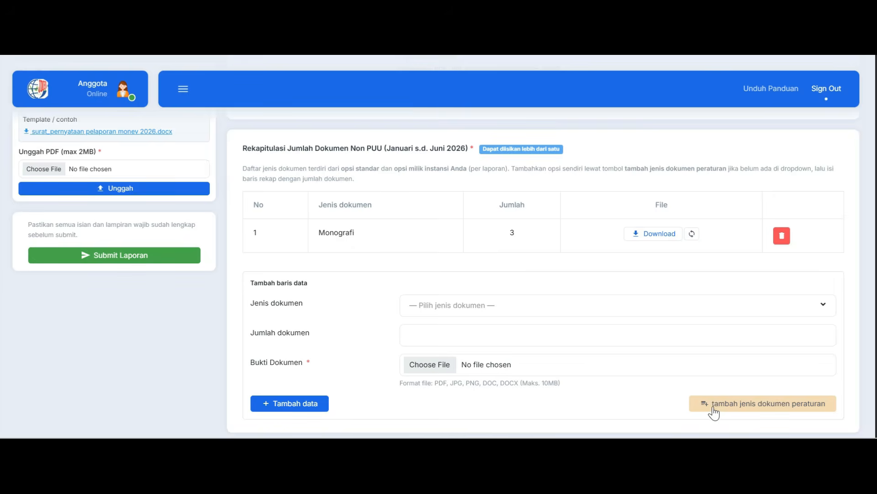
scroll(256, 227, "down", 5)
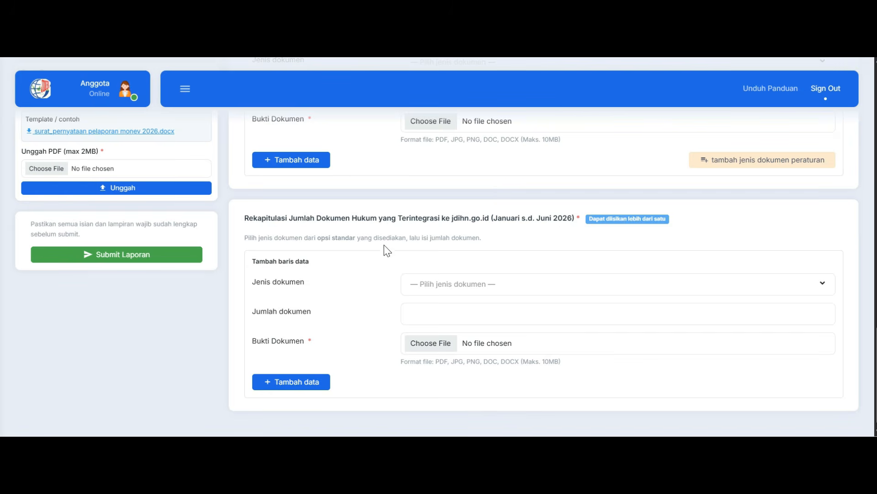
left_click(437, 285)
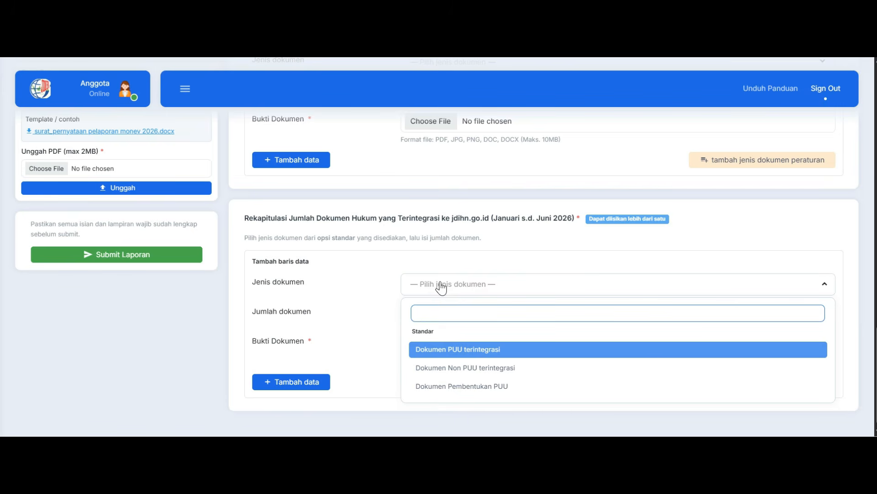
left_click(437, 352)
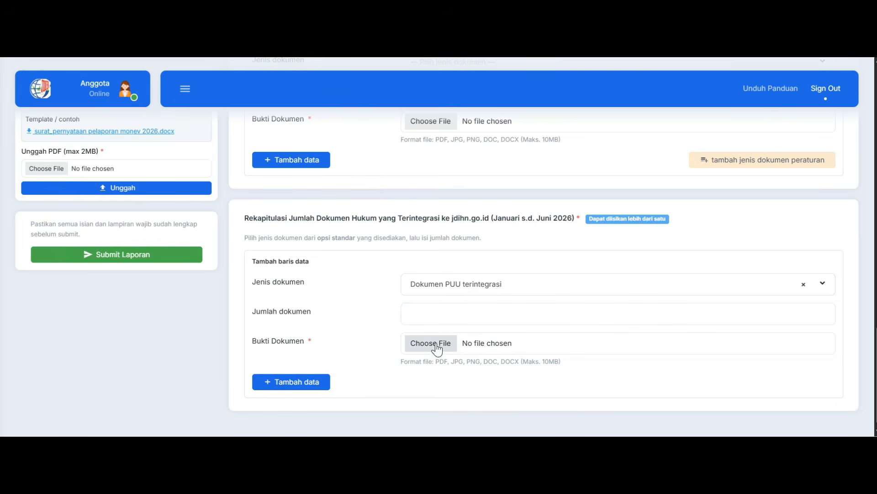
left_click(442, 313)
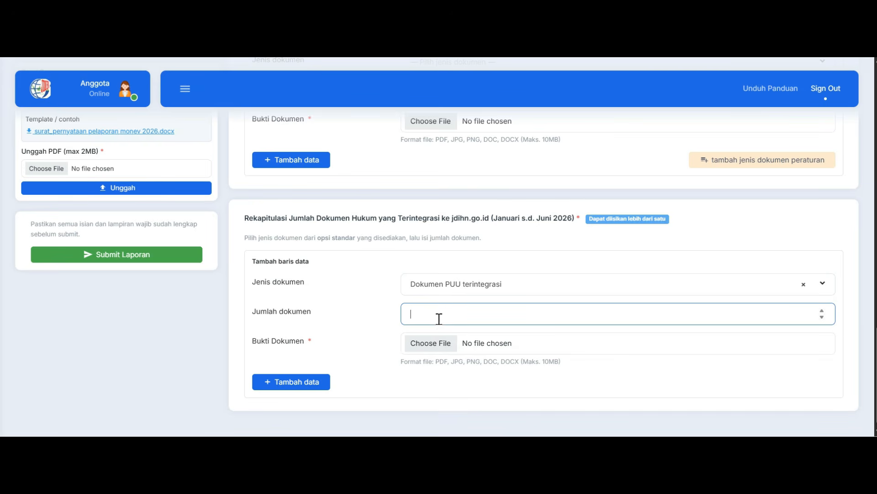
type("5")
left_click(432, 344)
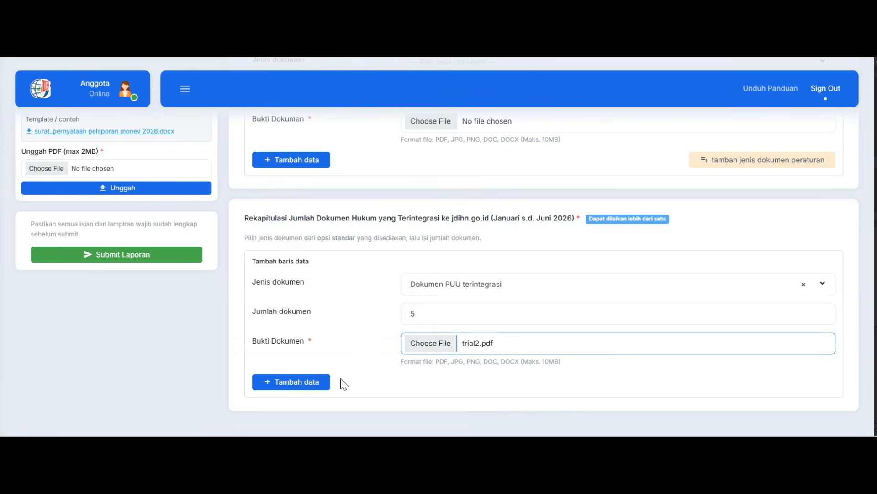
left_click(325, 385)
scroll(385, 362, "down", 10)
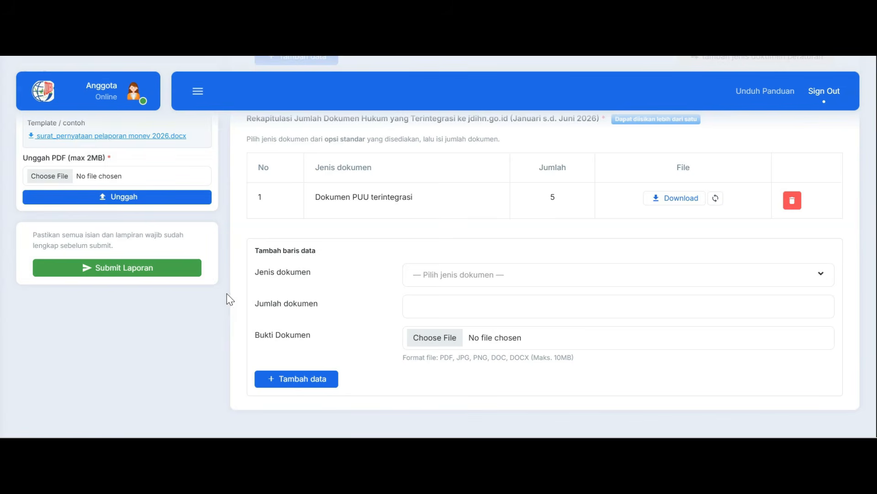
In Aspek Teknis Pengelolaan, upload trial2.pdf as evidence that the legal document abstracts follow the JDIHN abstract rules
scroll(226, 297, "up", 10)
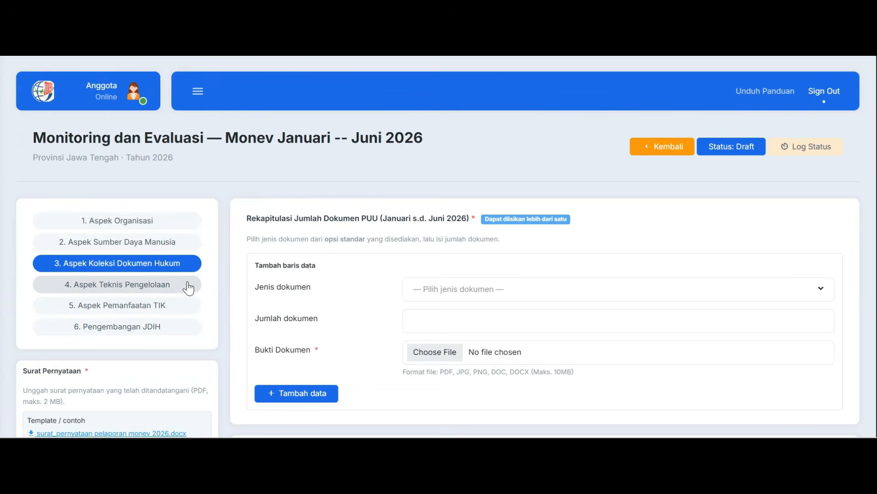
left_click(191, 289)
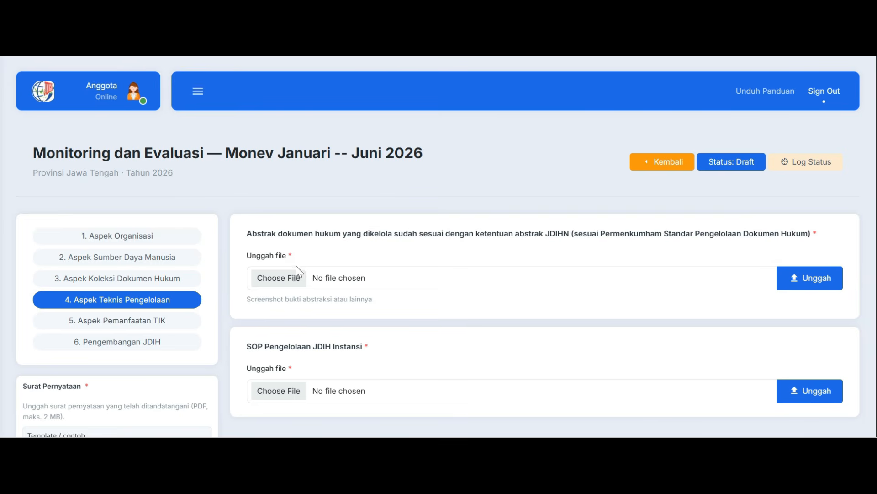
left_click(295, 282)
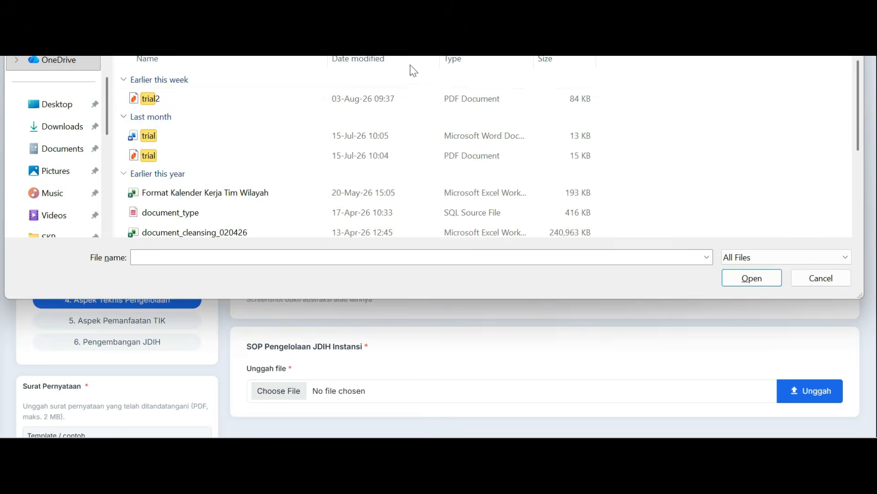
double_click(214, 100)
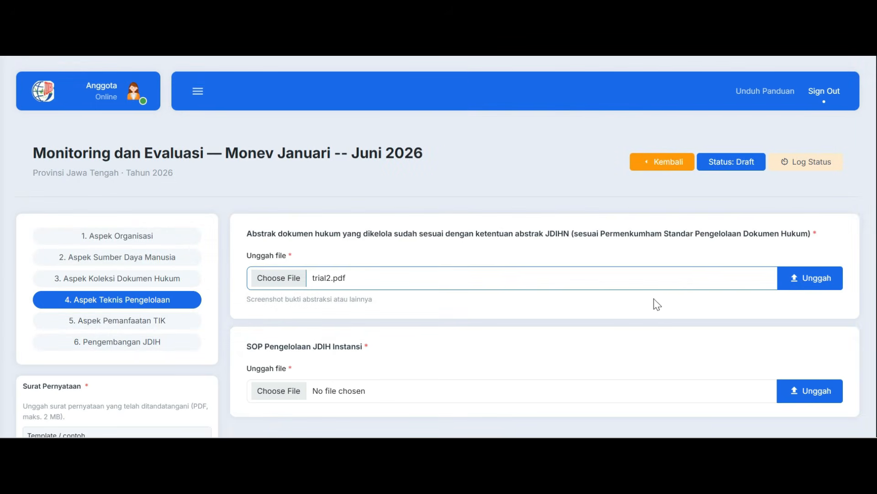
left_click(805, 289)
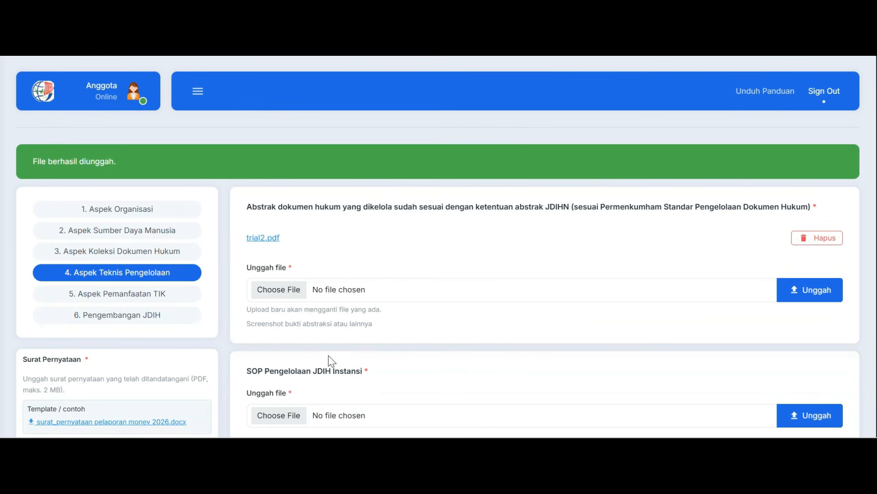
Upload trial2.pdf as the SOP Pengelolaan JDIH Instansi
scroll(347, 359, "down", 2)
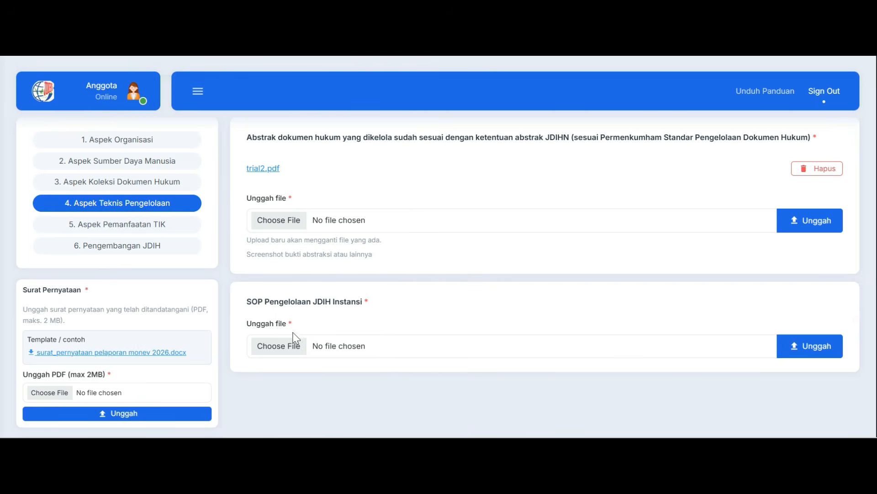
left_click(296, 349)
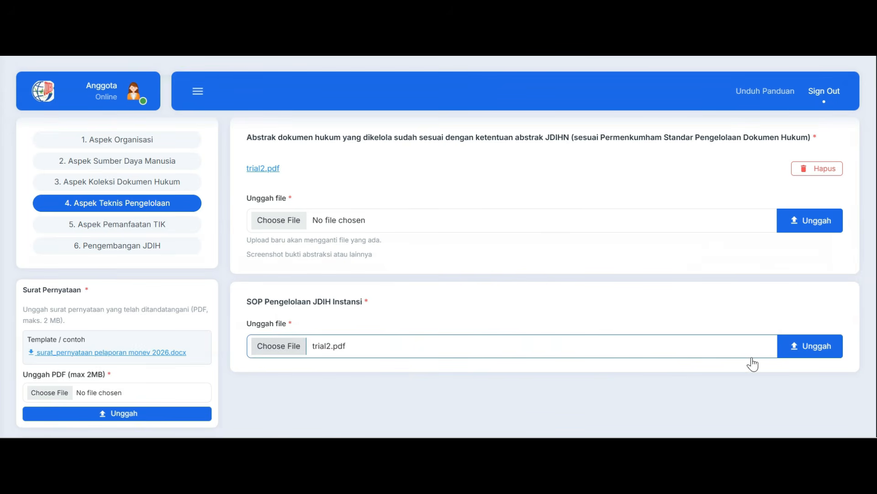
left_click(811, 351)
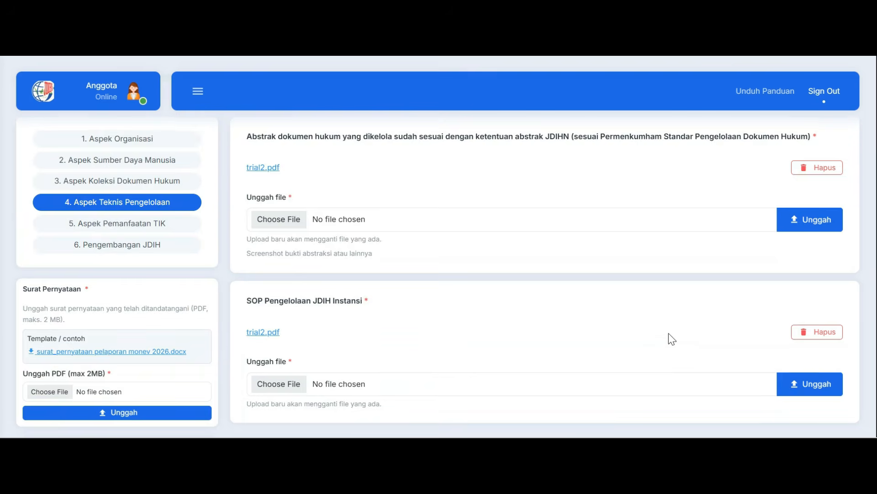
scroll(671, 337, "down", 2)
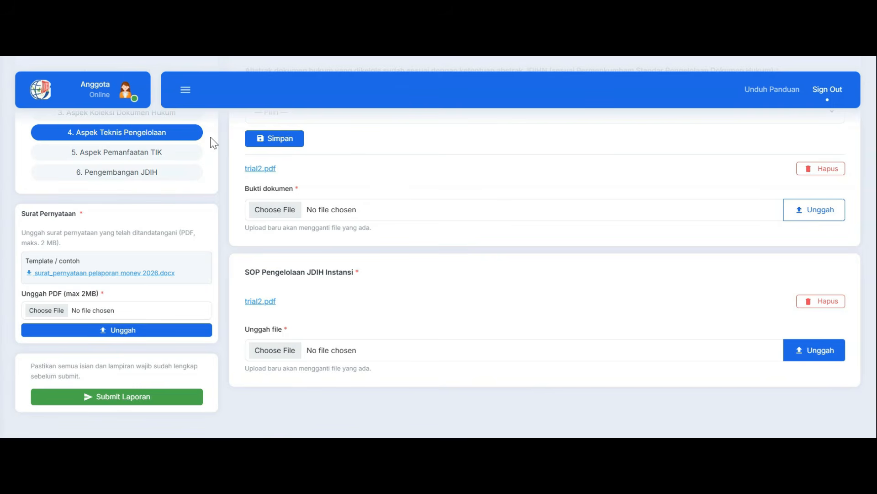
left_click(195, 158)
scroll(318, 211, "down", 2)
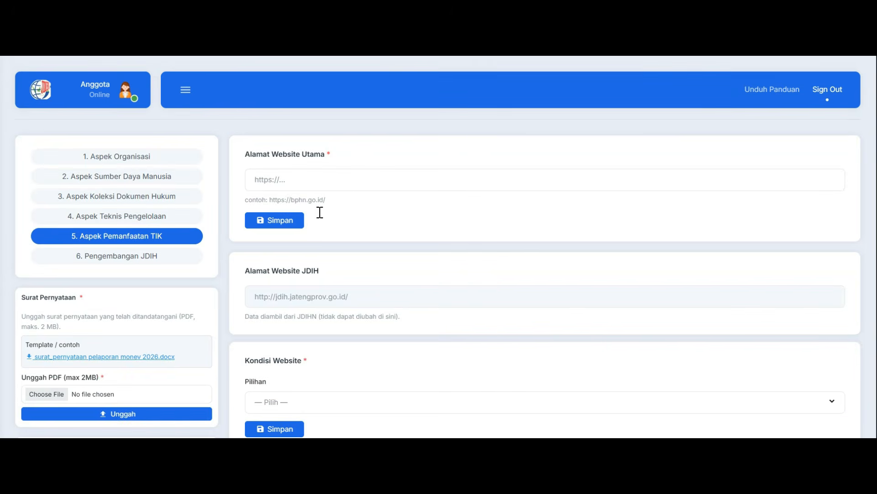
left_click(301, 179)
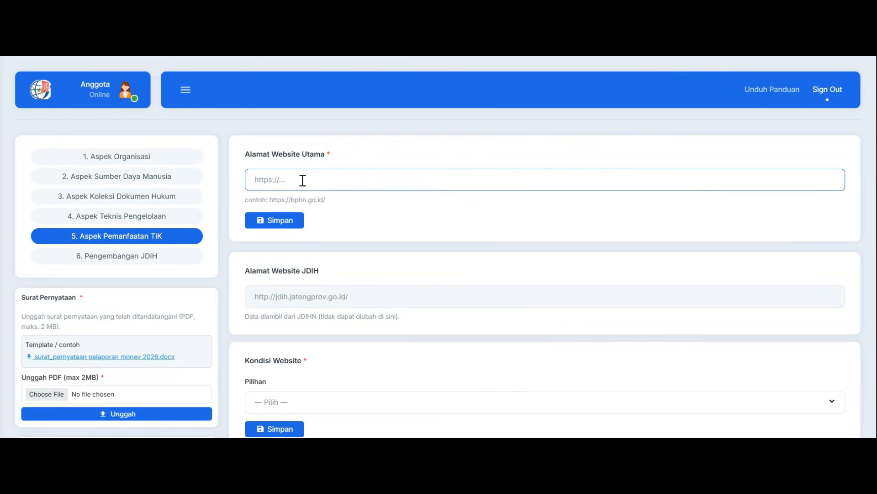
type("http://jatengprov.go.id/")
left_click(292, 222)
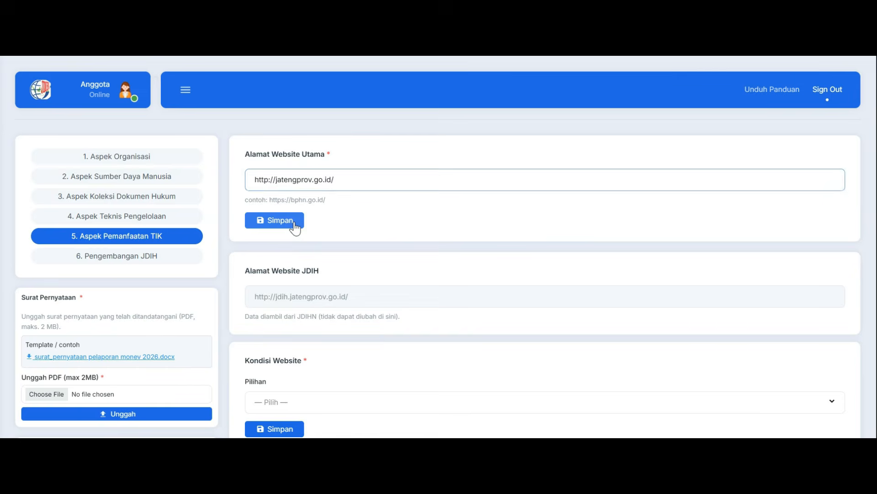
Set Kondisi Website to Aktif
scroll(304, 221, "down", 3)
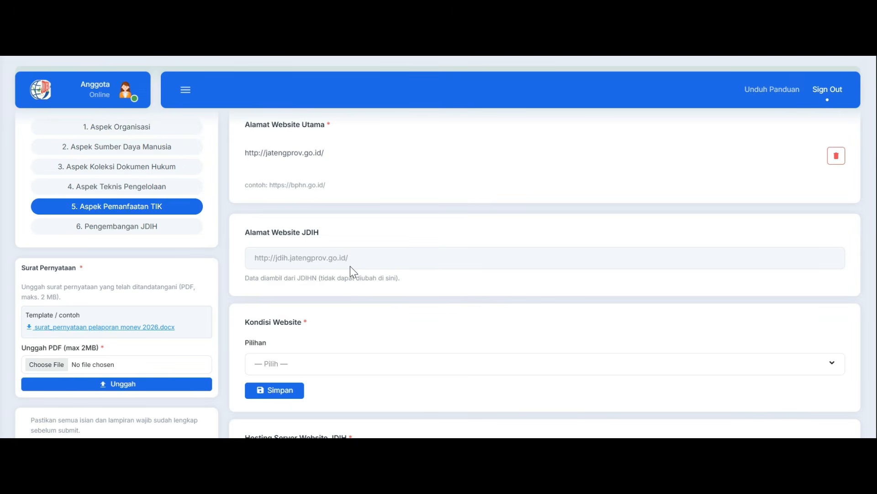
scroll(350, 266, "down", 2)
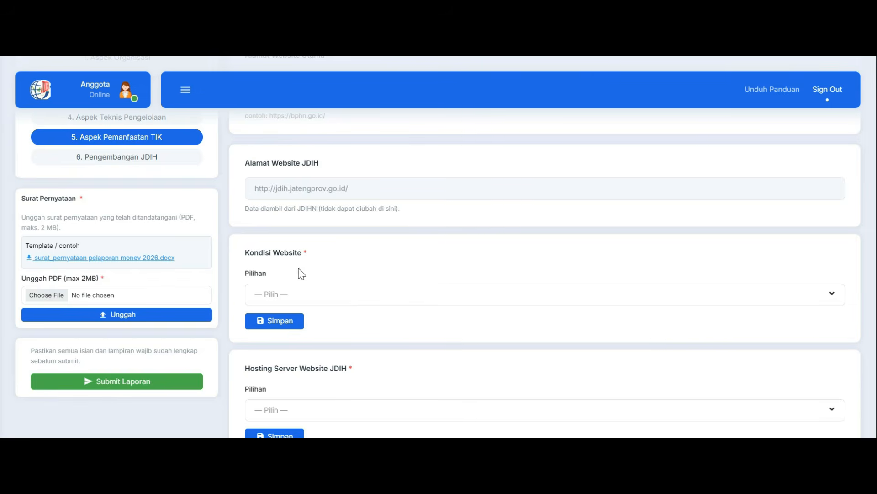
left_click(309, 296)
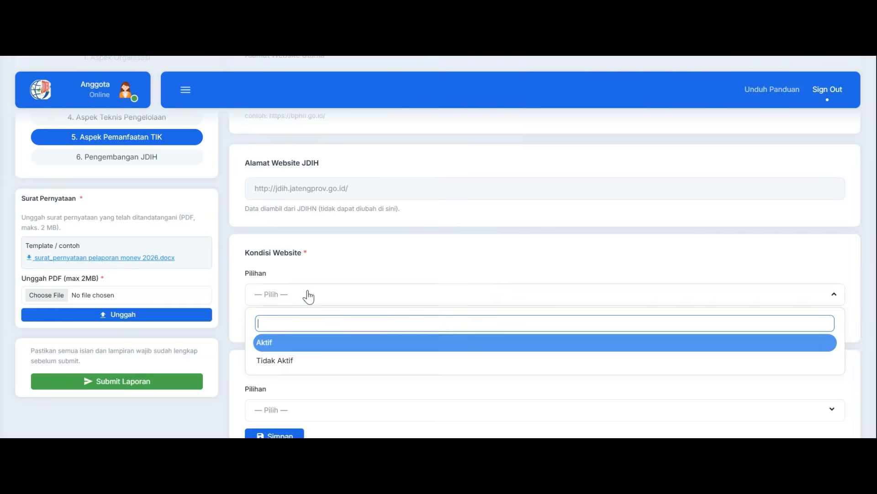
left_click(316, 348)
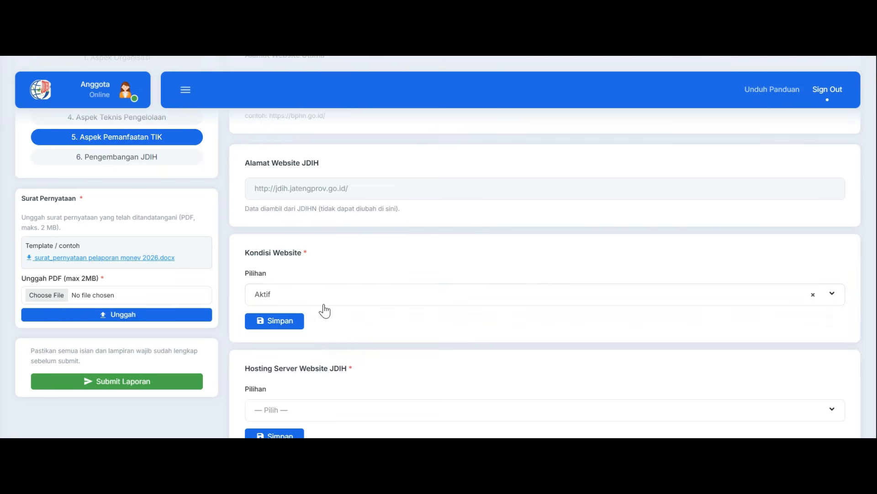
left_click(300, 301)
left_click(304, 348)
scroll(356, 258, "down", 2)
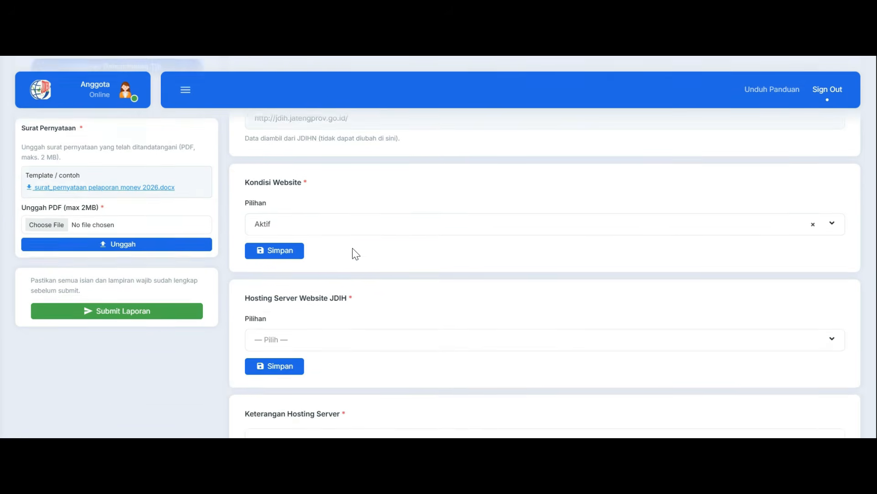
Set Hosting Server Website JDIH to Dikelola Mandiri
scroll(352, 249, "down", 3)
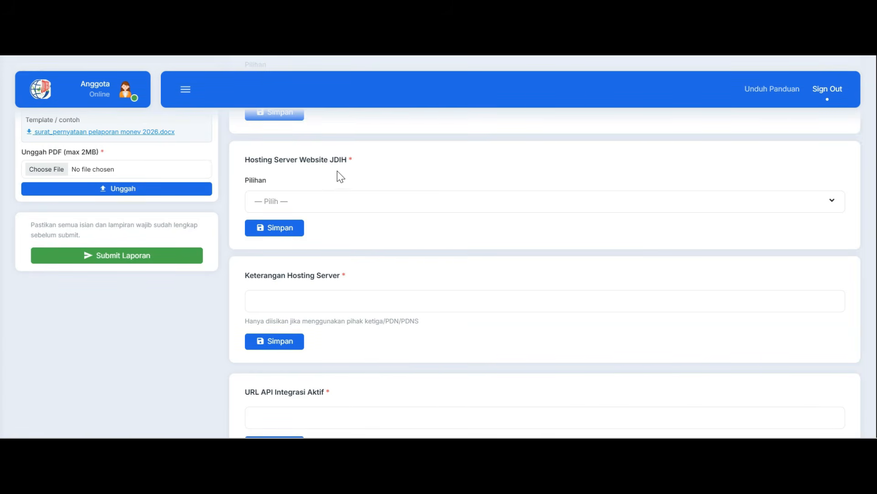
left_click(348, 206)
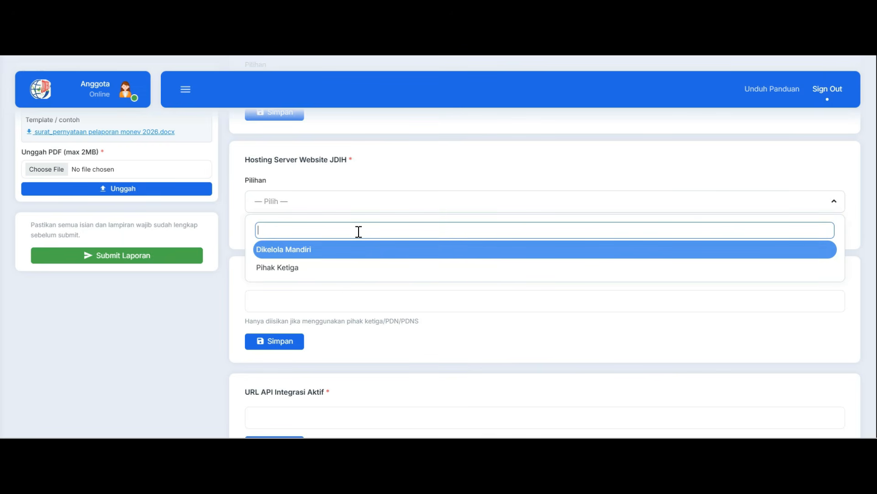
left_click(349, 252)
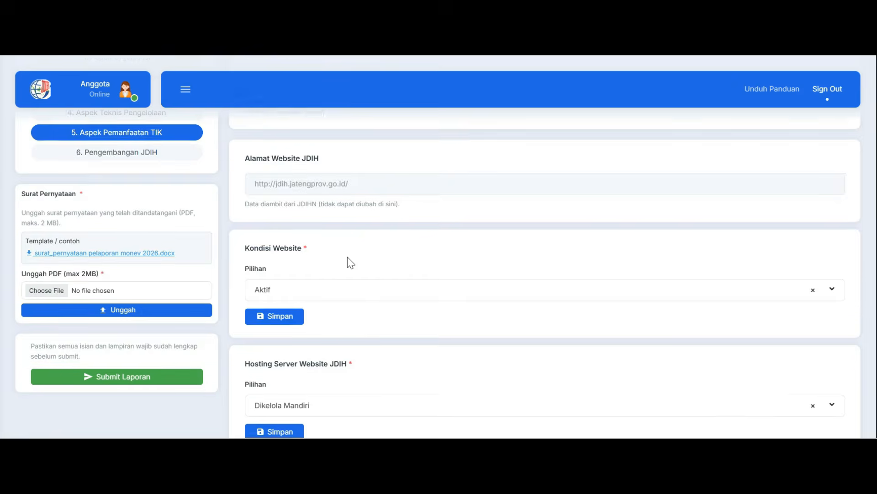
scroll(347, 258, "down", 3)
scroll(346, 257, "down", 2)
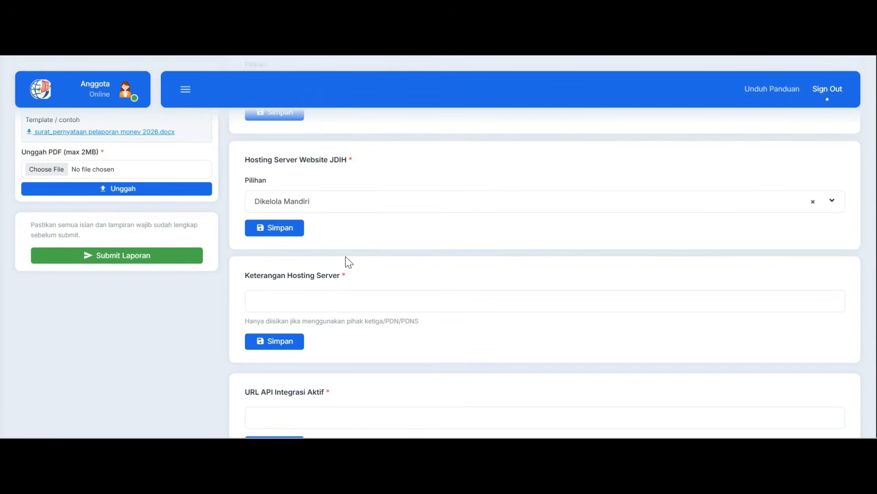
Enter "Tes" as the Keterangan Hosting Server
scroll(345, 257, "down", 2)
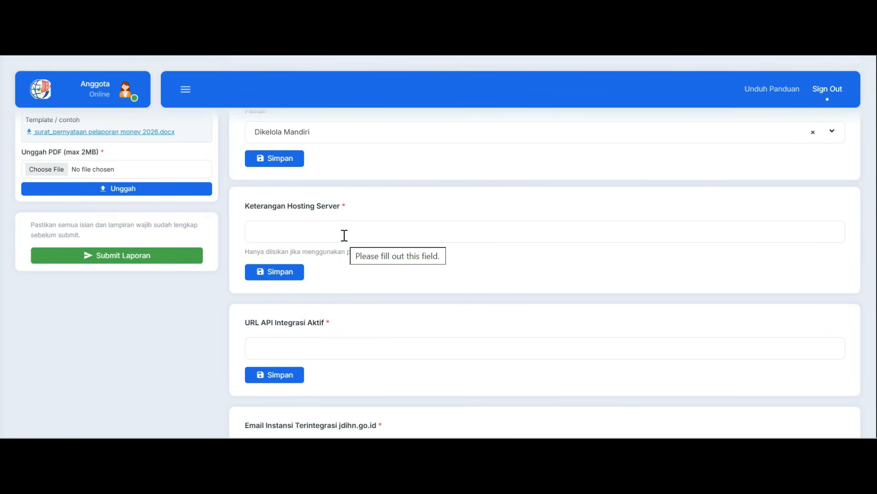
left_click(344, 235)
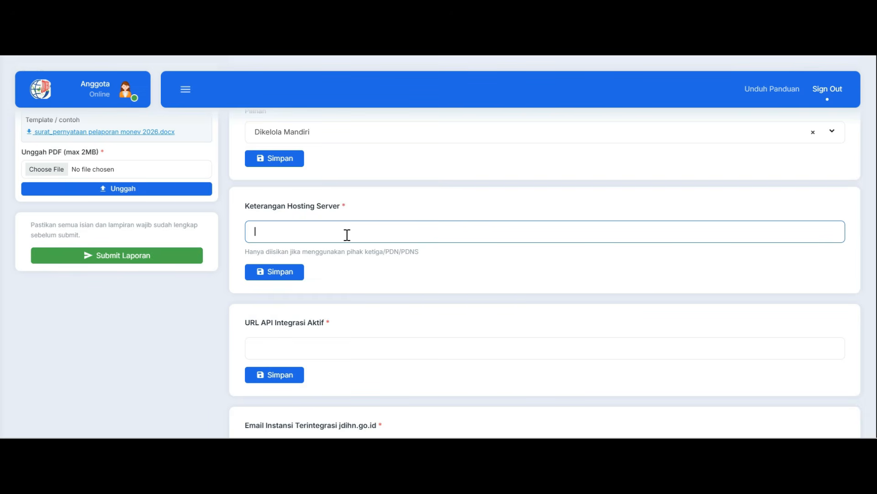
type("Tes")
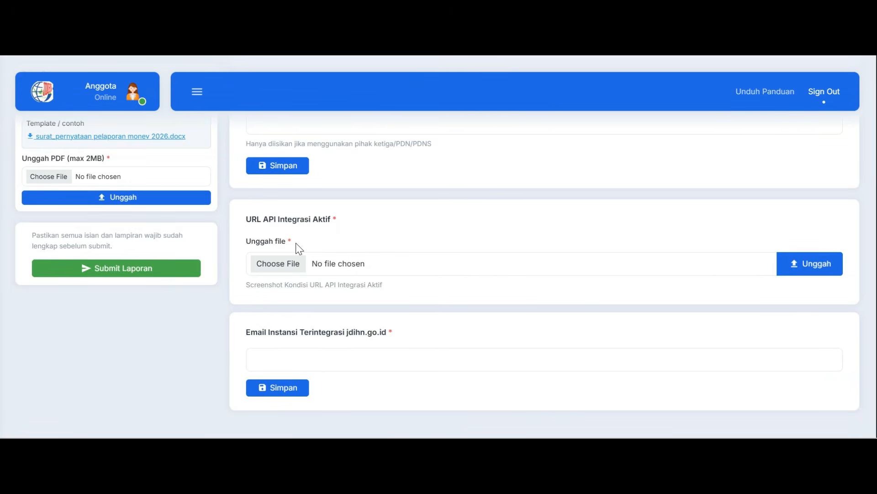
Upload trial2.pdf as the screenshot evidence for URL API Integrasi Aktif
left_click(294, 267)
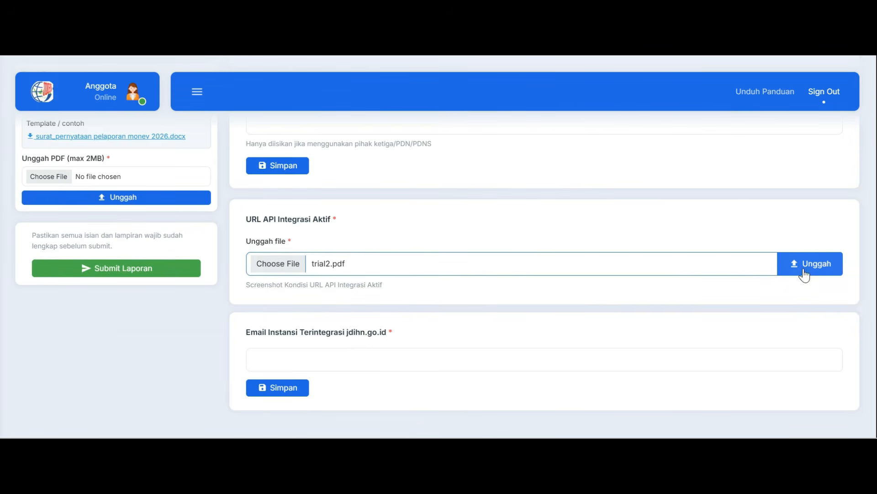
left_click(804, 264)
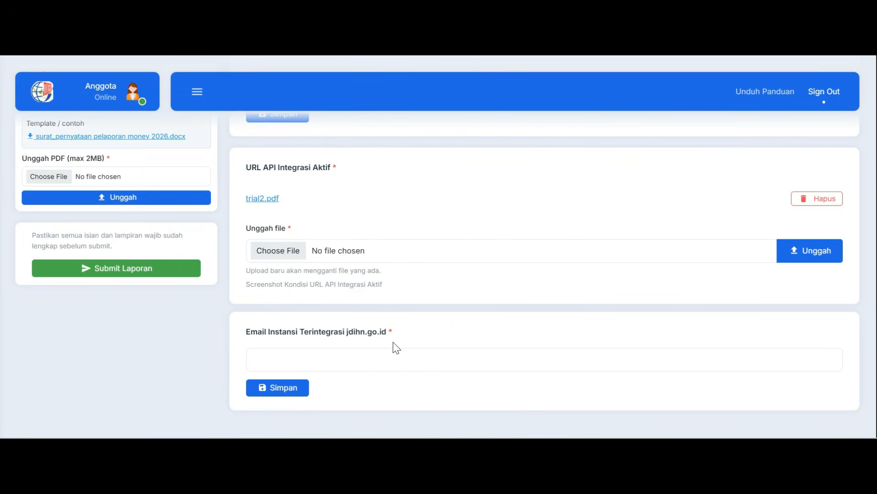
Enter the institution's email address under Email Instansi Terintegrasi jdihn.go.id and save it
left_click(350, 350)
type("g")
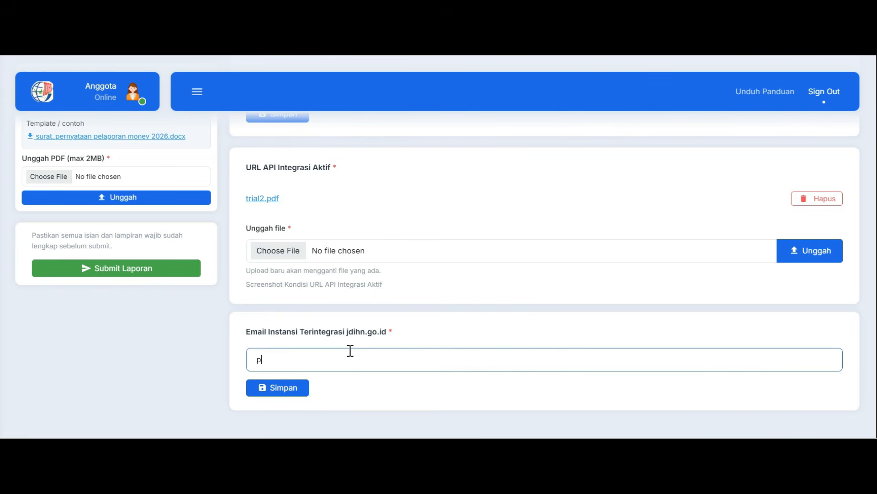
key("BackSpace")
left_click(295, 393)
In the Pengembangan JDIH aspect, set Sosialisasi JDIHN Melalui Media Massa dan Media Sosial to Ada and save it
scroll(235, 340, "up", 4)
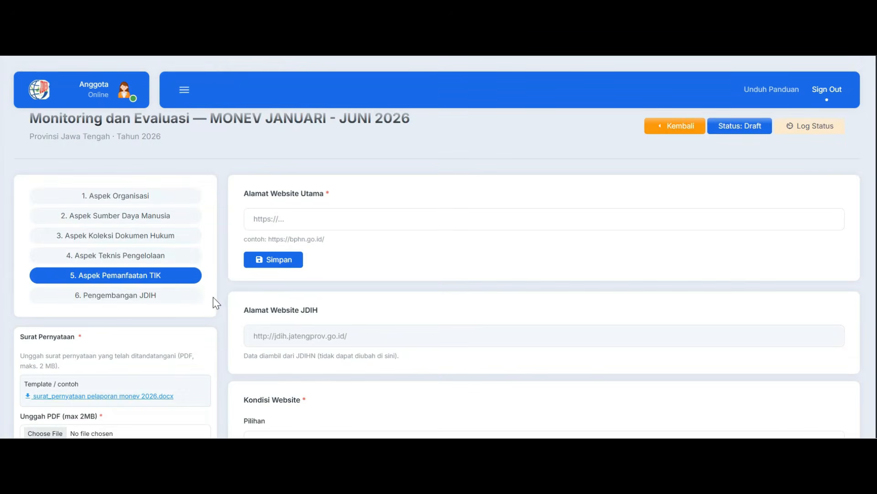
left_click(188, 298)
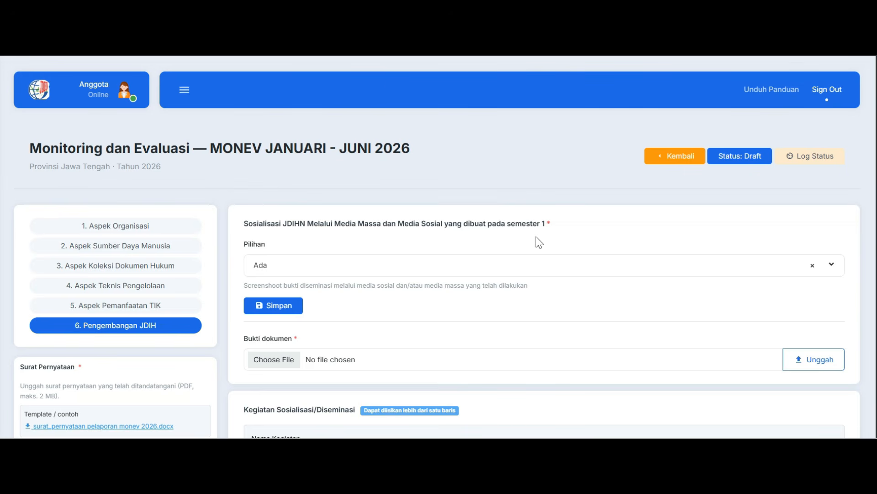
left_click(426, 269)
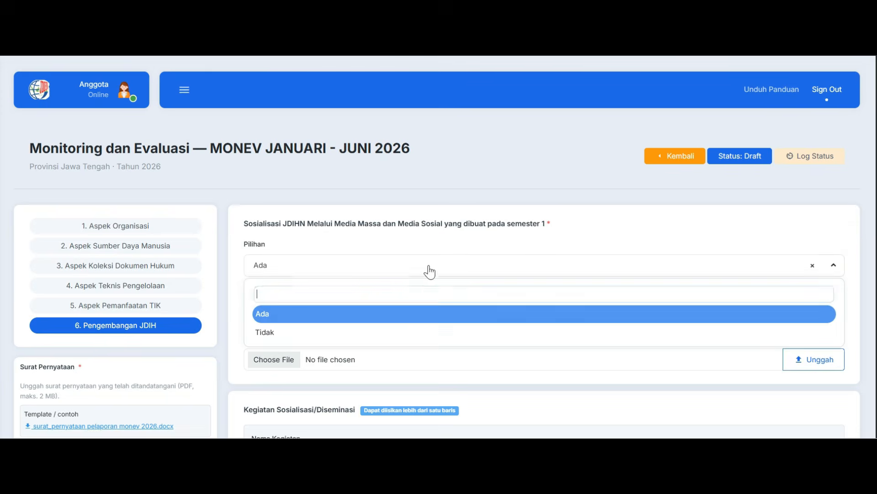
left_click(362, 313)
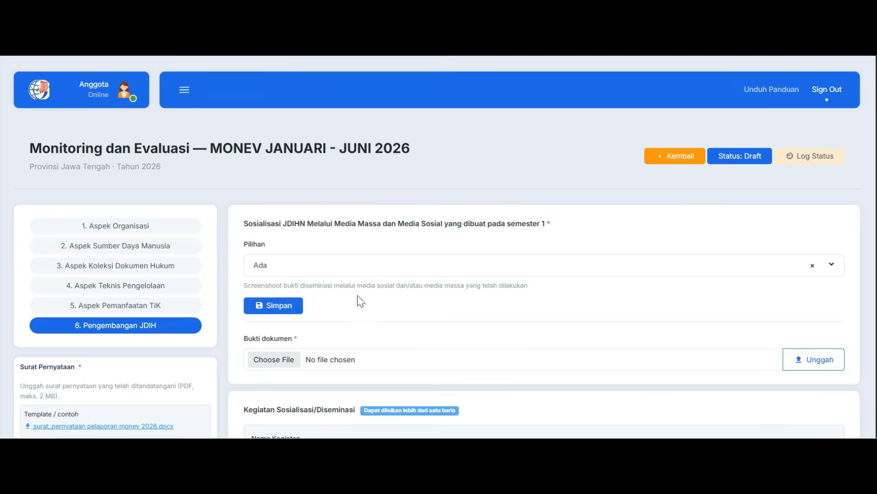
left_click(291, 308)
Upload trial2.pdf as the Bukti dokumen for the Sosialisasi JDIHN item
scroll(384, 284, "down", 2)
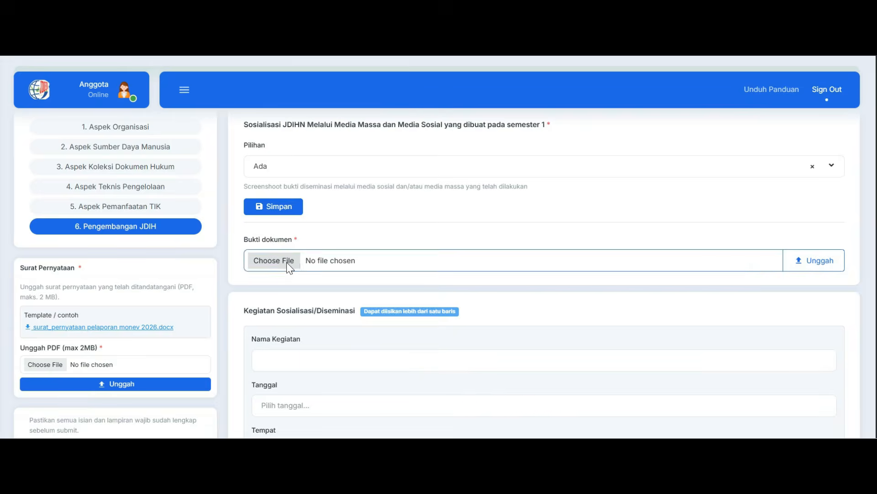
left_click(289, 261)
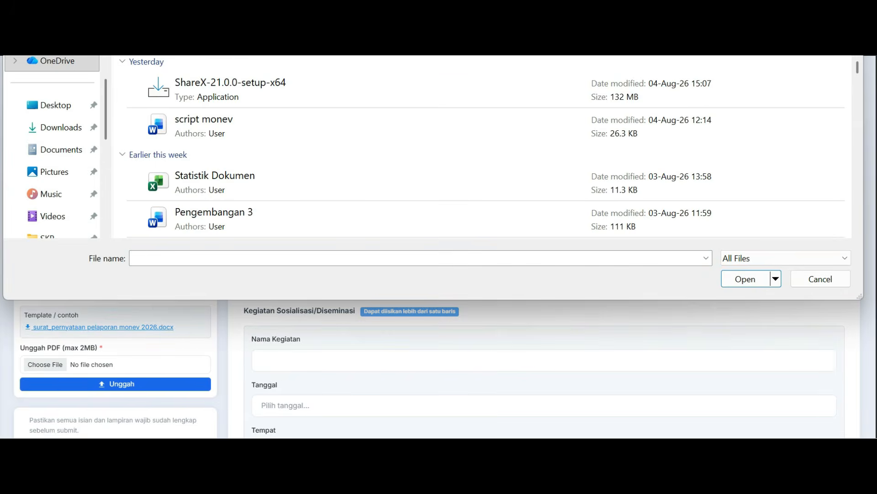
left_click(297, 99)
double_click(297, 98)
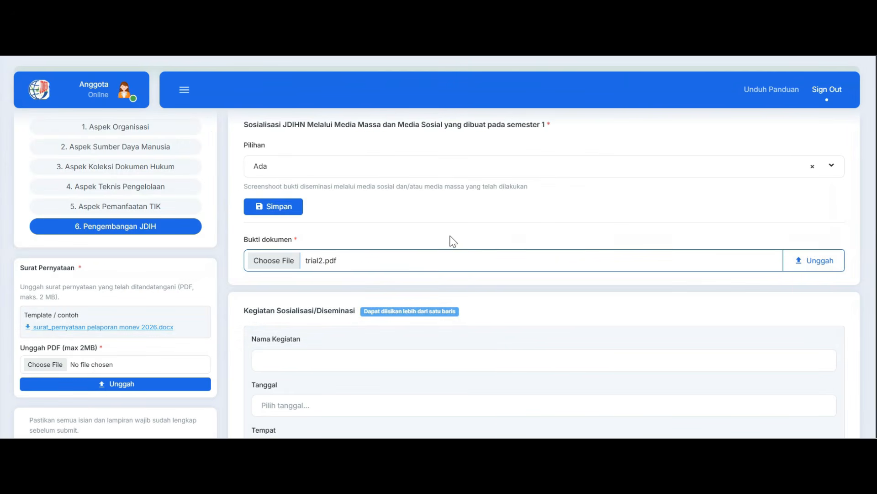
left_click(797, 269)
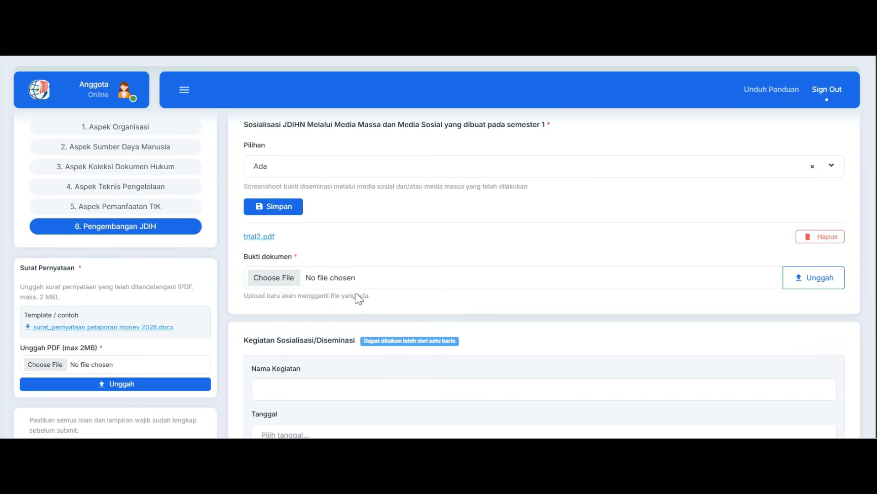
Fill in the Kegiatan Sosialisasi/Diseminasi entry with name "Sosialisasi Peraturan xx", date 04/08/2026 and place Jakarta
scroll(359, 298, "down", 2)
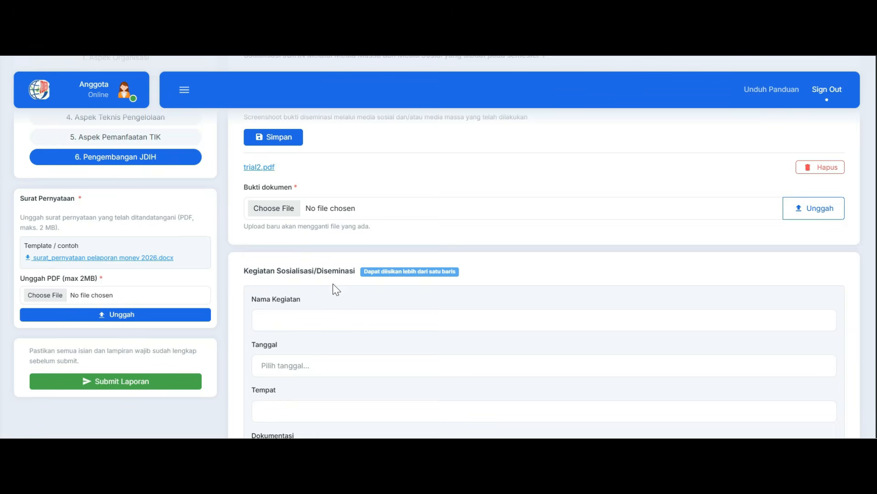
scroll(333, 285, "down", 2)
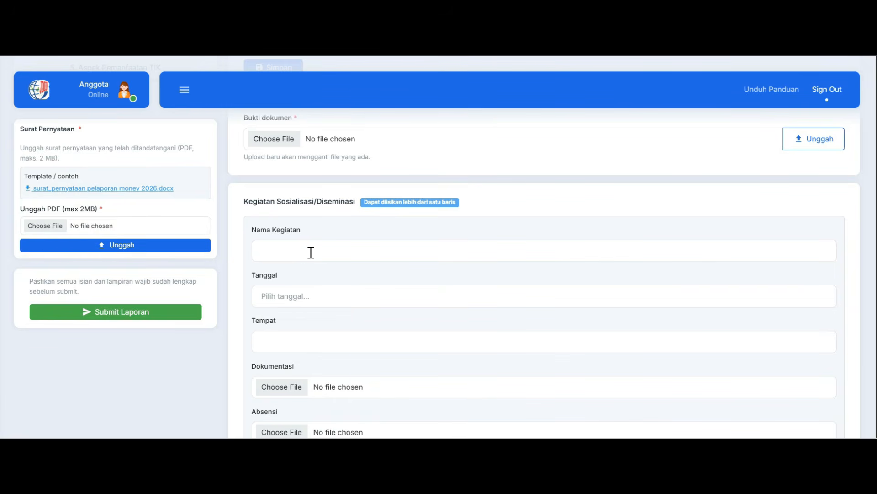
left_click(311, 251)
type("Sosialisasi Peraturan xx")
left_click(289, 302)
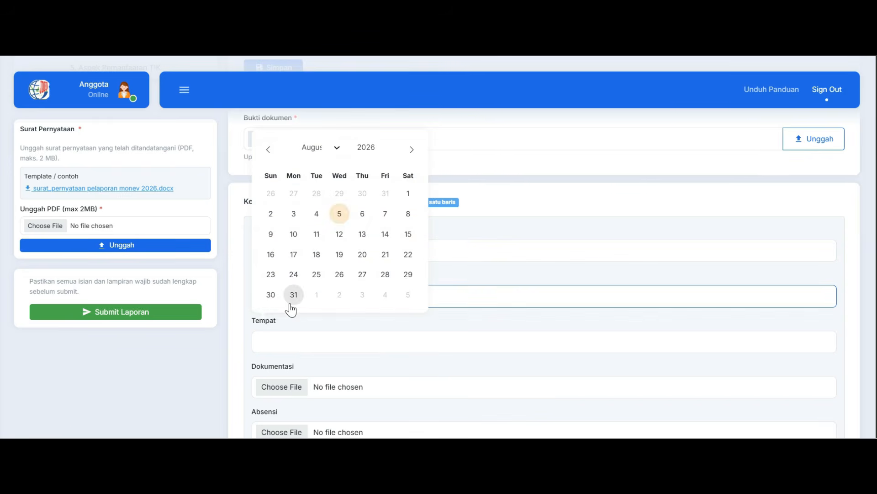
left_click(315, 212)
left_click(312, 341)
type("Jakarta")
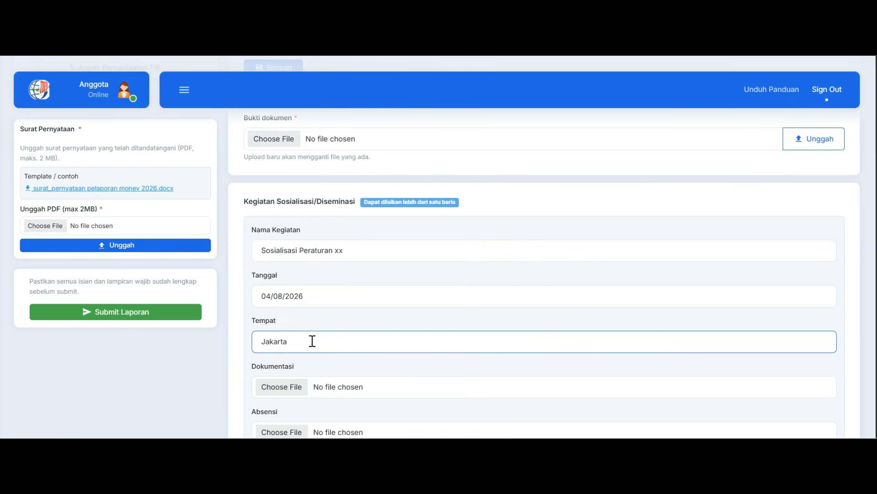
Attach trial2.pdf as Dokumentasi, Absensi, Surat Undangan and Notula, and add the activity entry to the table
scroll(320, 301, "down", 2)
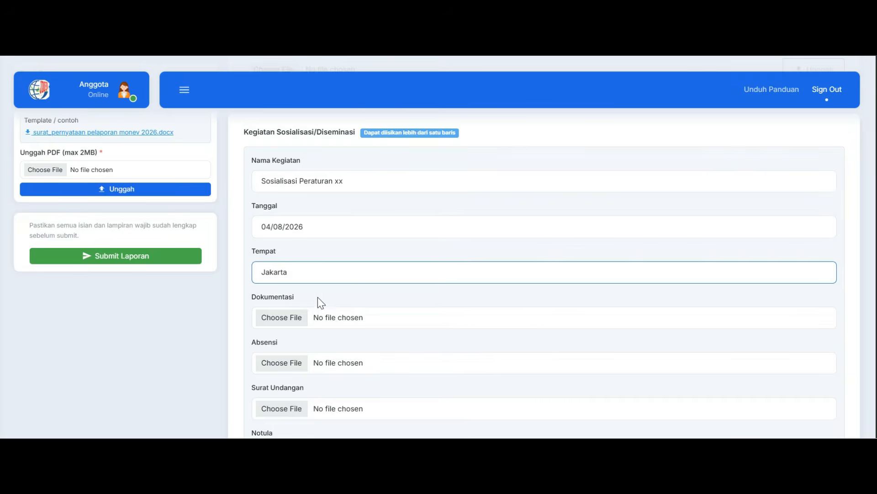
left_click(289, 319)
scroll(320, 293, "down", 1)
left_click(292, 296)
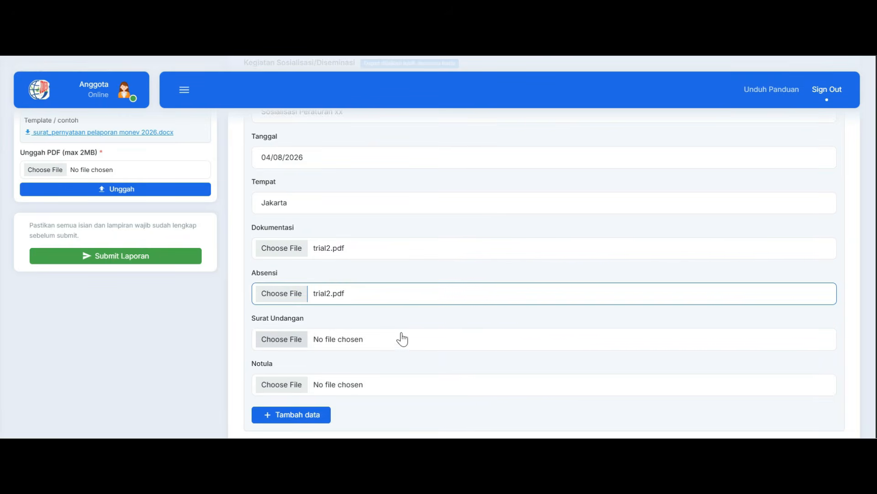
left_click(297, 344)
scroll(375, 356, "down", 1)
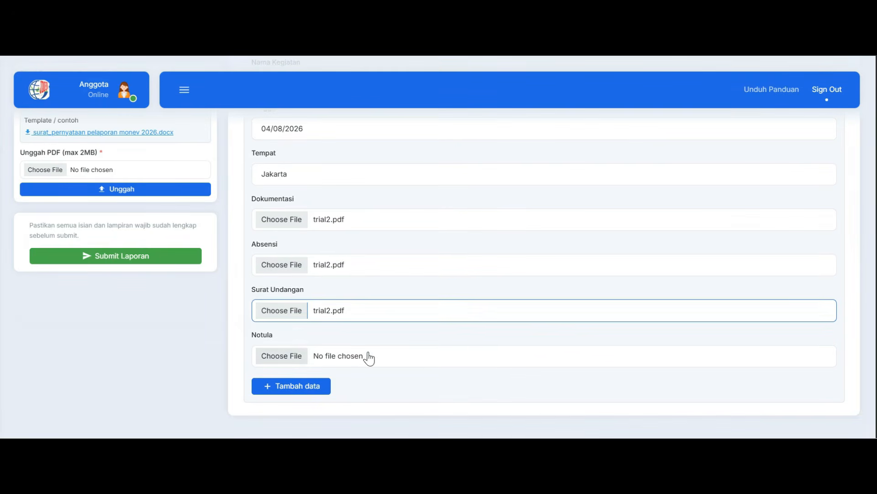
left_click(305, 358)
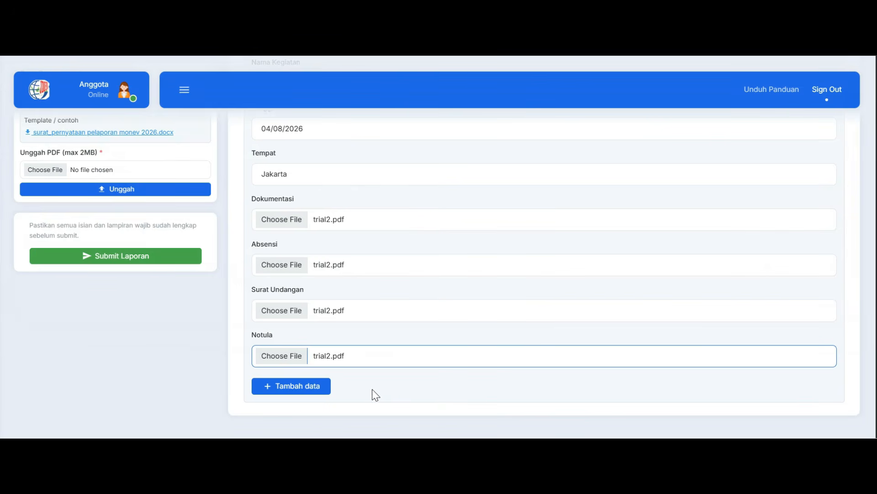
left_click(325, 389)
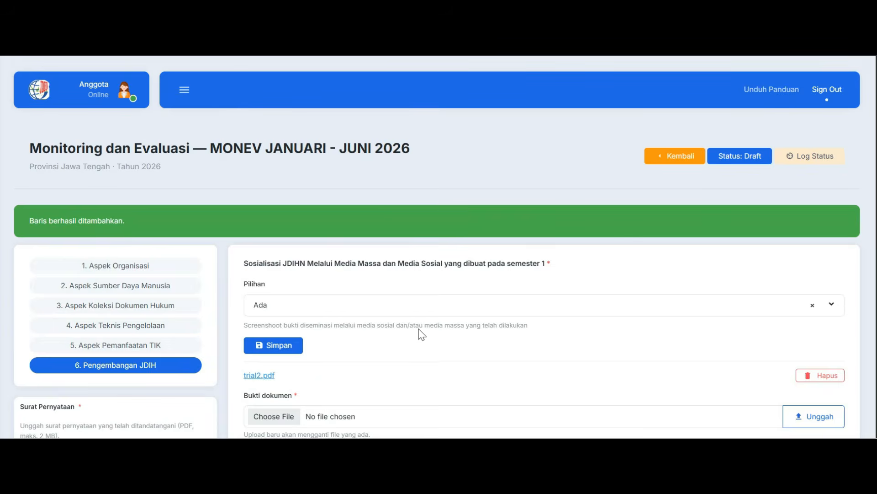
Upload the signed Surat Pernyataan PDF for the report
scroll(409, 353, "down", 3)
scroll(408, 361, "down", 3)
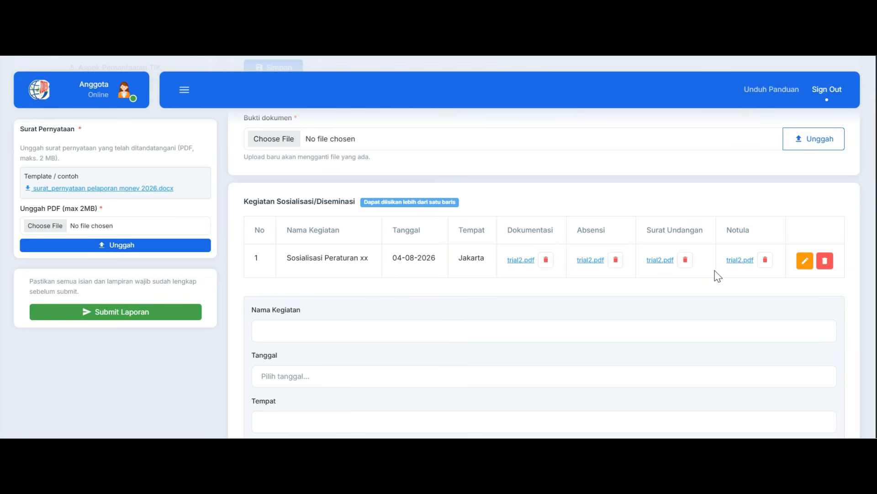
scroll(213, 131, "up", 2)
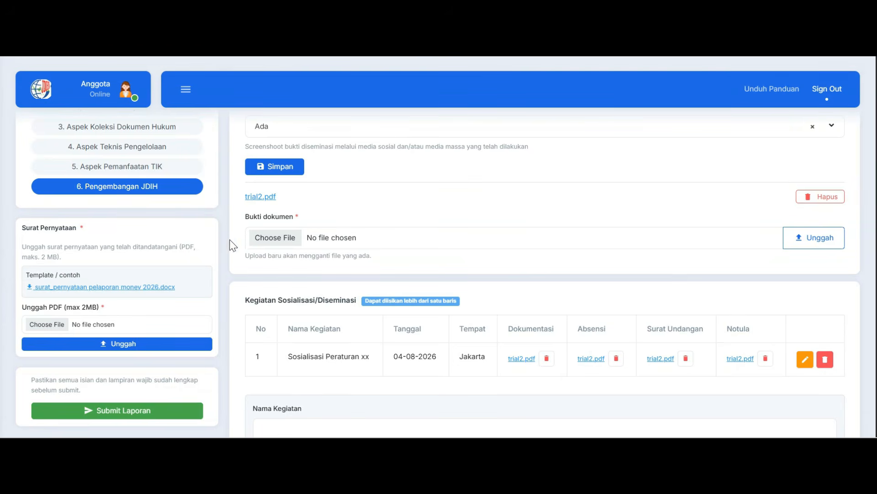
scroll(219, 237, "down", 2)
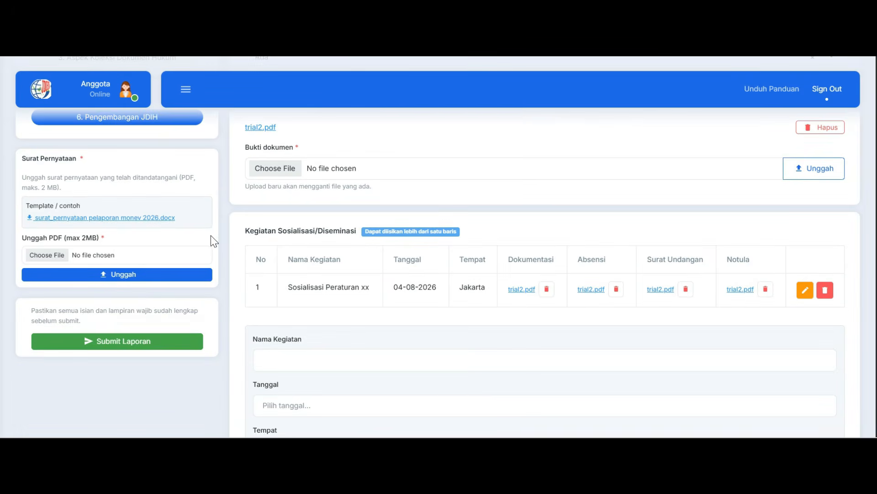
scroll(177, 210, "down", 2)
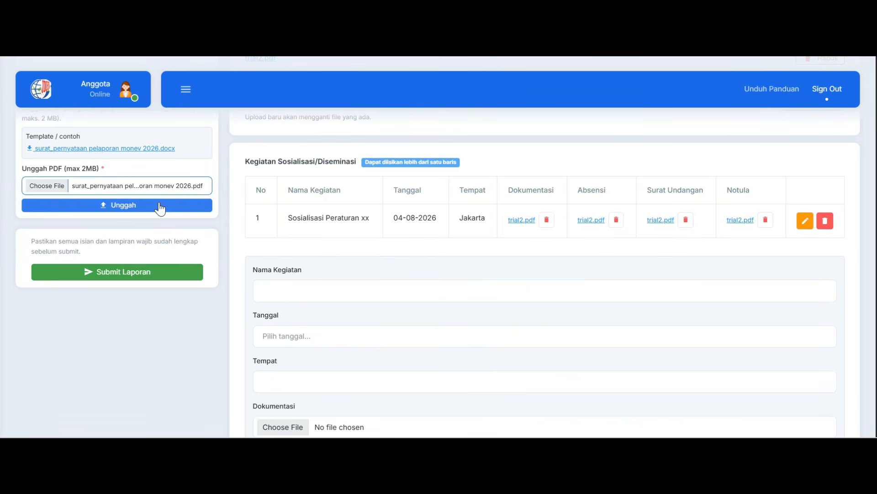
left_click(160, 207)
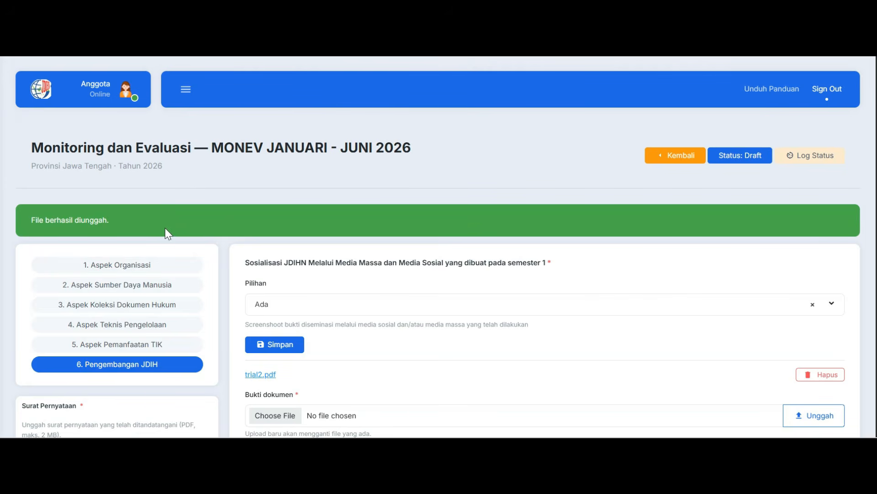
scroll(218, 295, "down", 4)
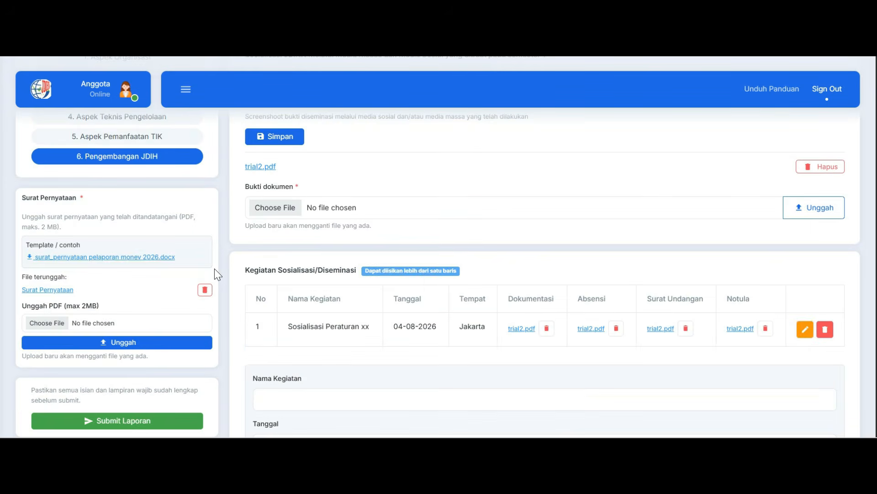
scroll(229, 269, "down", 1)
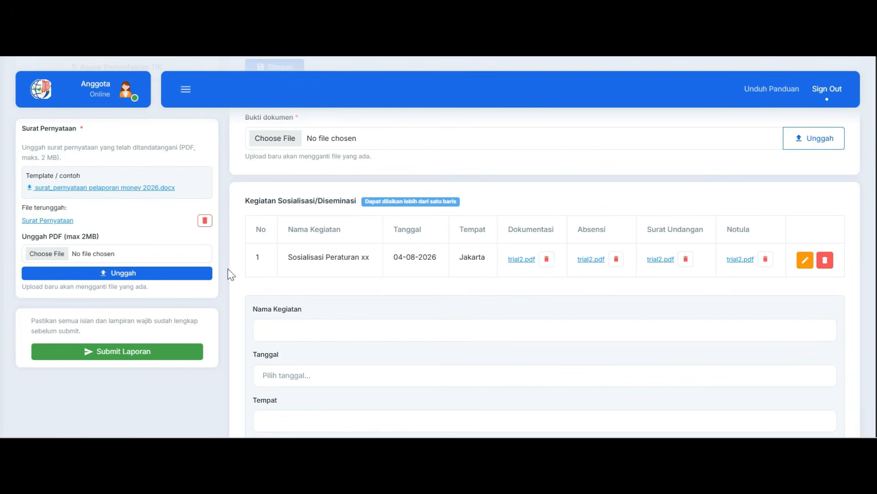